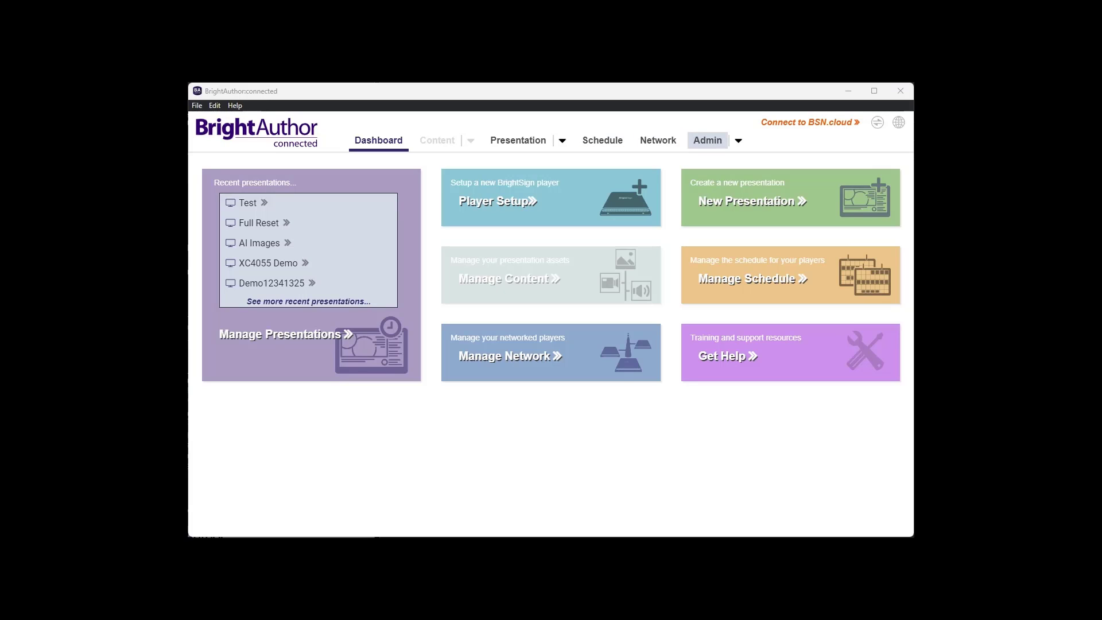
# Start a new player setup with both the player name and the player description set to HD225 Player.
pyautogui.click(707, 140)
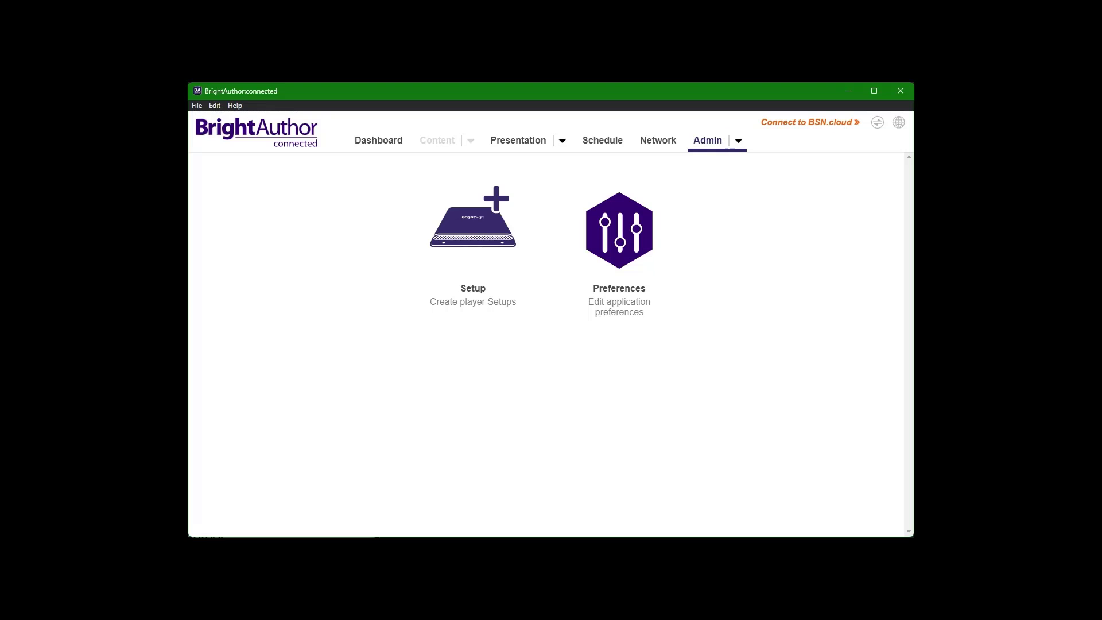
pyautogui.click(488, 238)
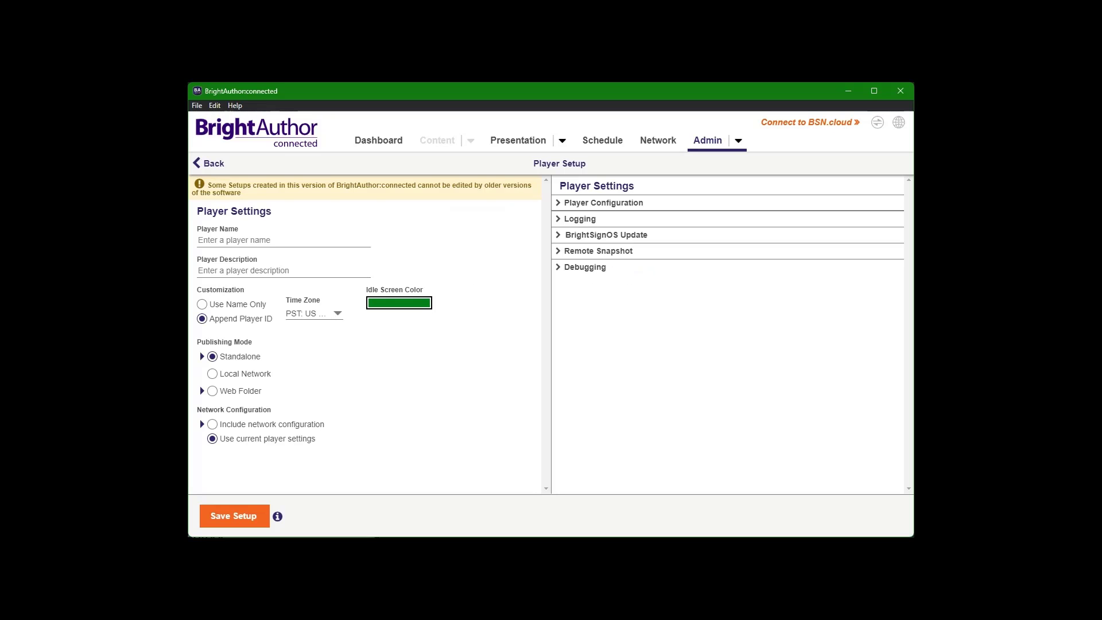
pyautogui.click(199, 240)
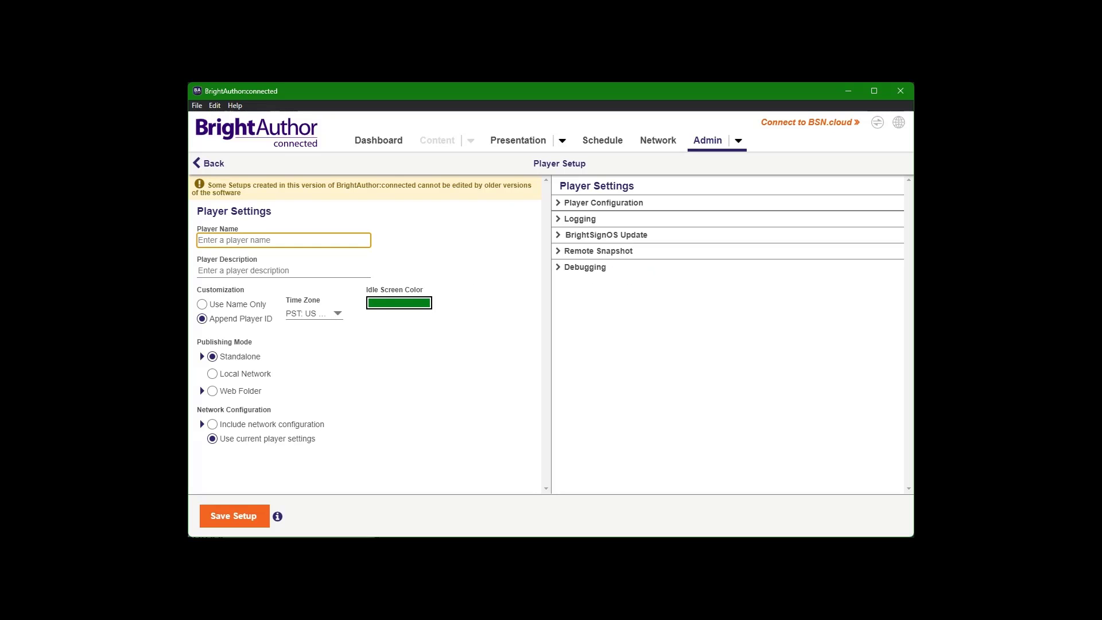
pyautogui.write('HD')
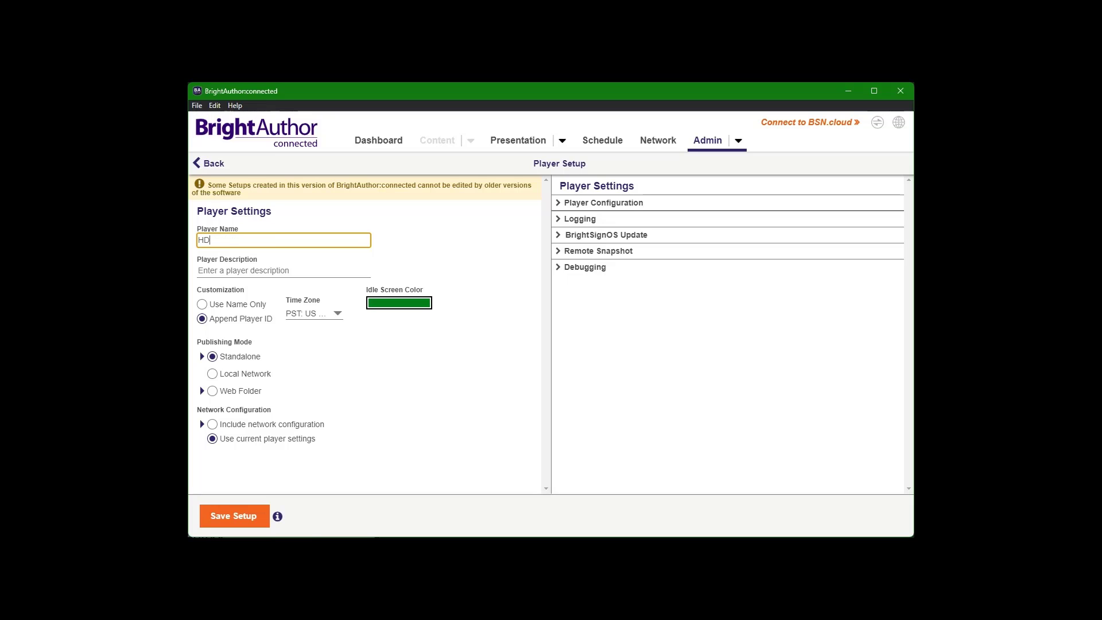
pyautogui.write('225 Player')
pyautogui.press('Tab')
pyautogui.hotkey('shift', 'Tab')
pyautogui.hotkey('ctrl', 'c')
pyautogui.press('Tab')
pyautogui.hotkey('ctrl', 'v')
pyautogui.press('Tab')
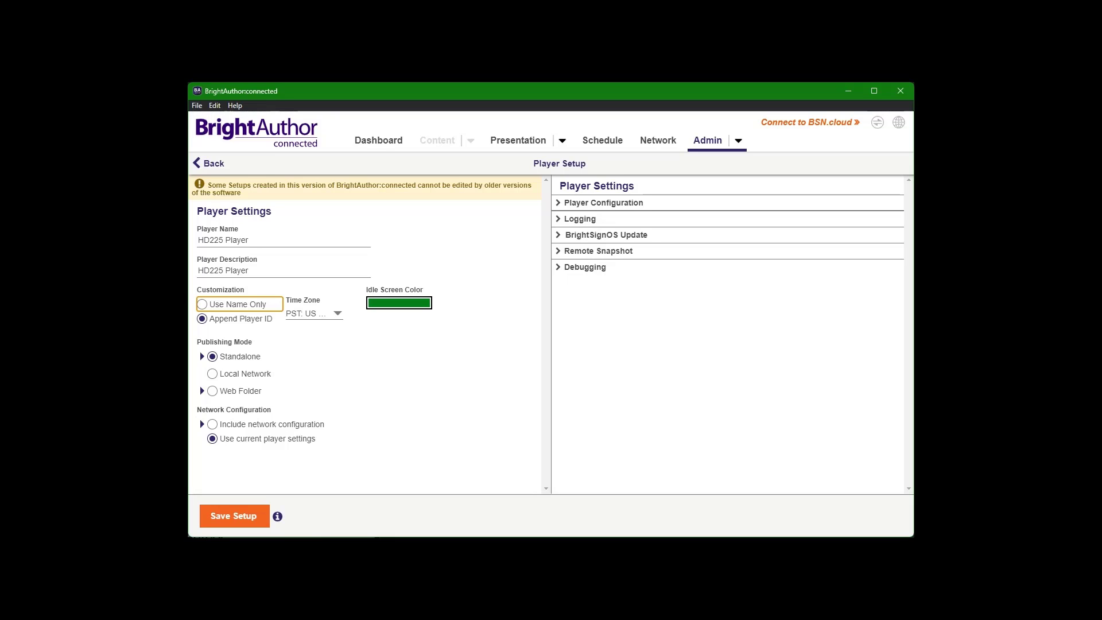
# Set the player's time zone to PST: US Pacific Time.
pyautogui.press('Tab')
pyautogui.hotkey('alt', 'Down')
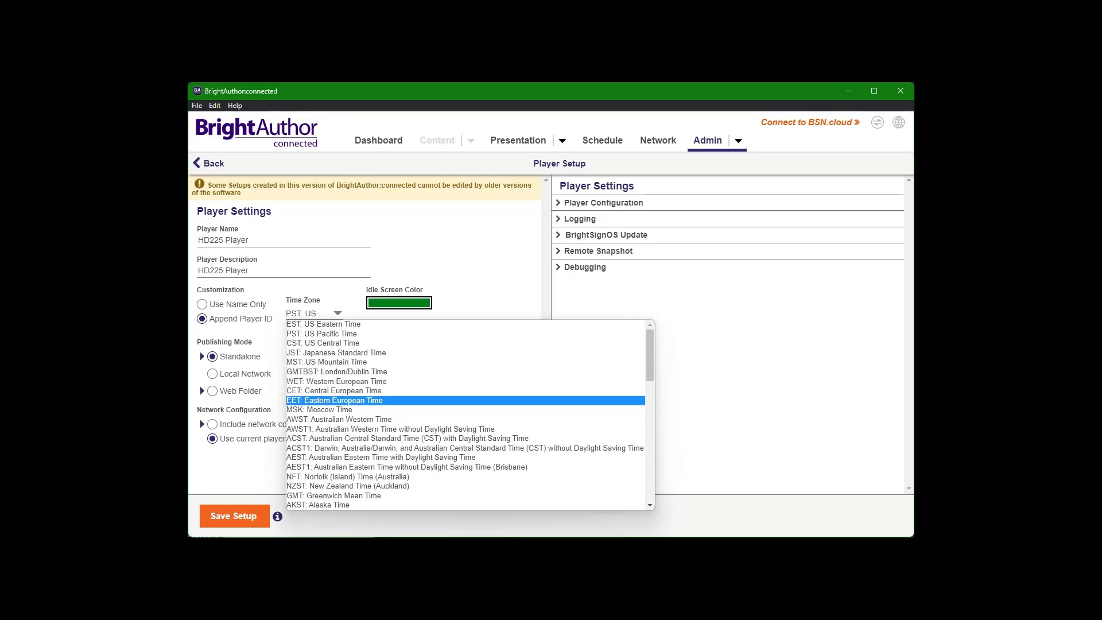
pyautogui.press('Up')
pyautogui.press('Up')
pyautogui.press('Up')
pyautogui.press('Down')
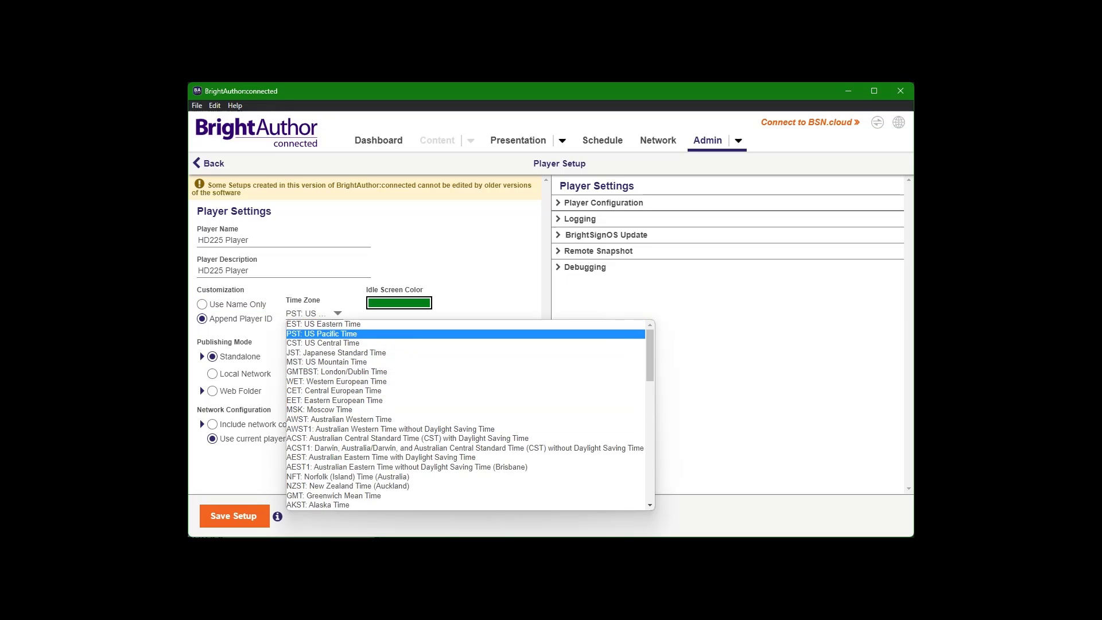
pyautogui.press('Return')
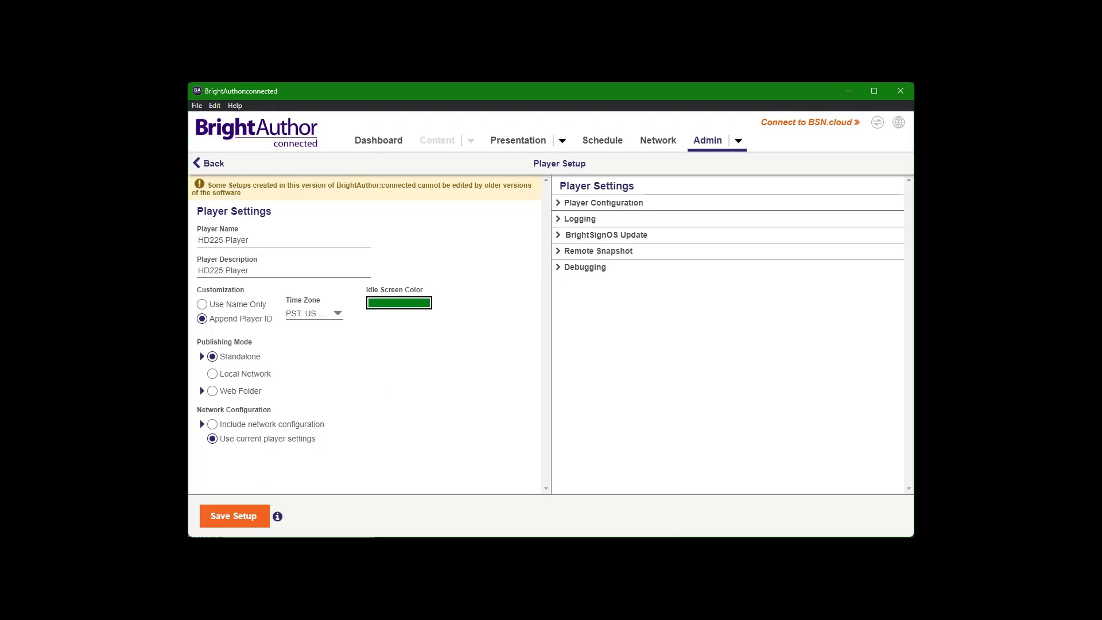
# Start saving the setup with Standalone publishing and current player network settings, and browse to USB Drive (H:) as the destination.
pyautogui.press('Tab')
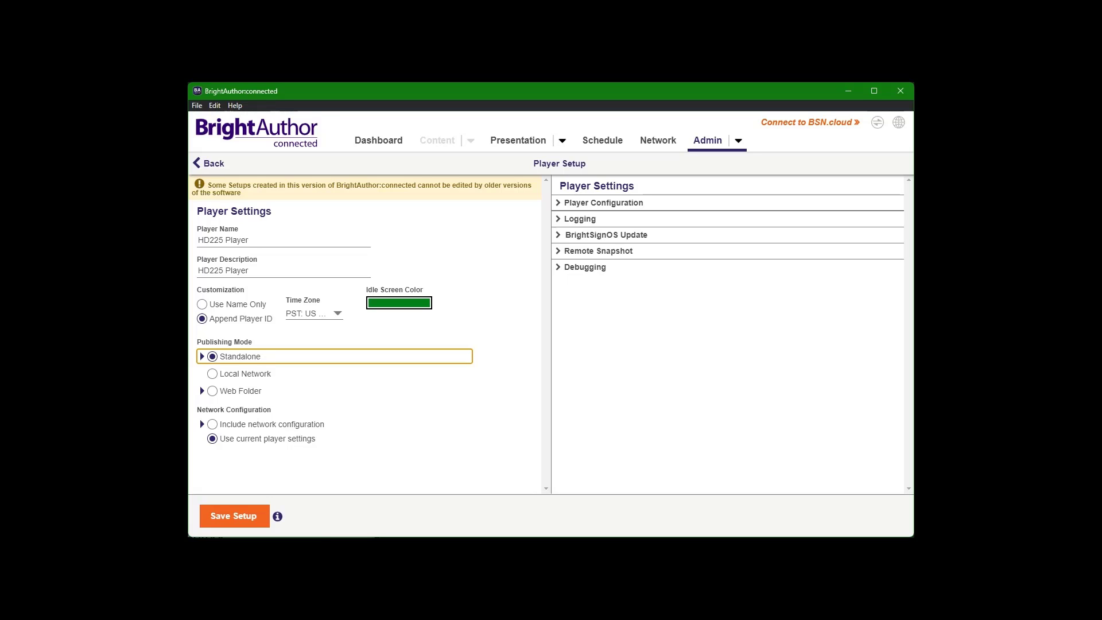
pyautogui.press('Tab')
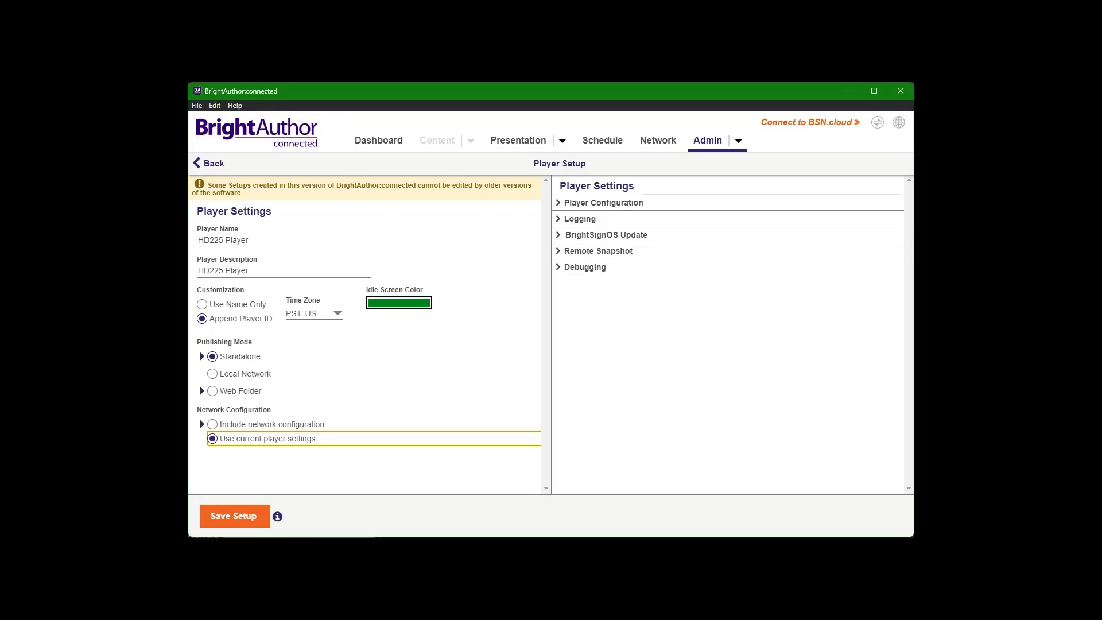
pyautogui.press('Tab')
pyautogui.press('Return')
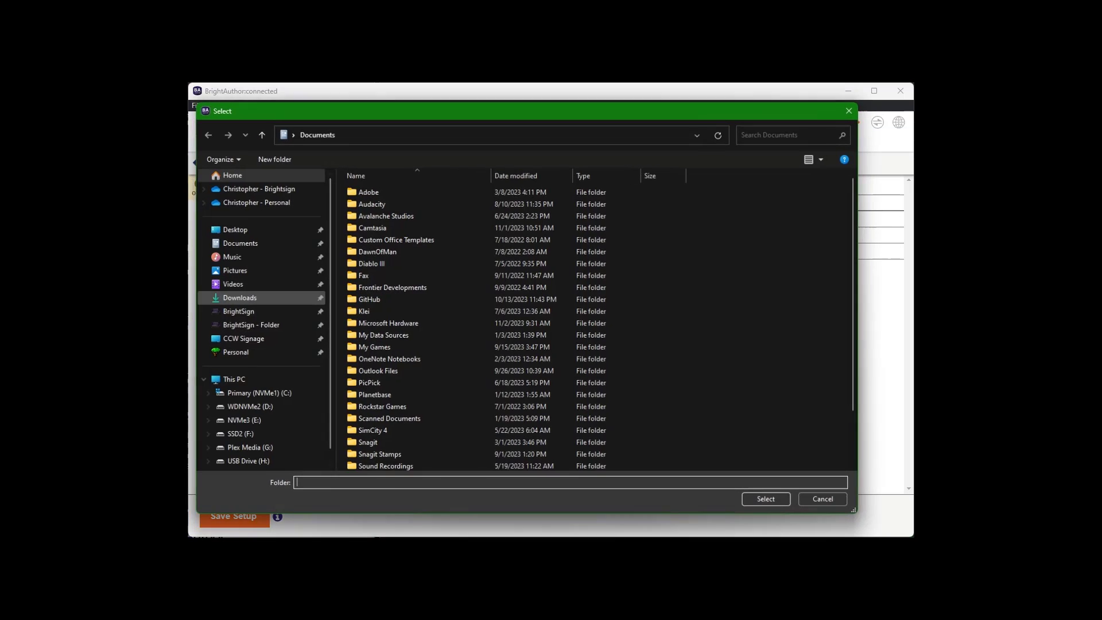
pyautogui.press('Down')
pyautogui.press('Down')
pyautogui.press('Down')
pyautogui.press('Down')
pyautogui.press('Down')
pyautogui.press('Down')
pyautogui.press('Down')
pyautogui.press('Down')
pyautogui.press('Down')
pyautogui.press('Down')
pyautogui.press('Down')
pyautogui.press('Down')
pyautogui.press('Down')
pyautogui.press('Down')
pyautogui.press('Down')
pyautogui.press('Down')
pyautogui.press('Down')
pyautogui.press('Down')
pyautogui.press('Down')
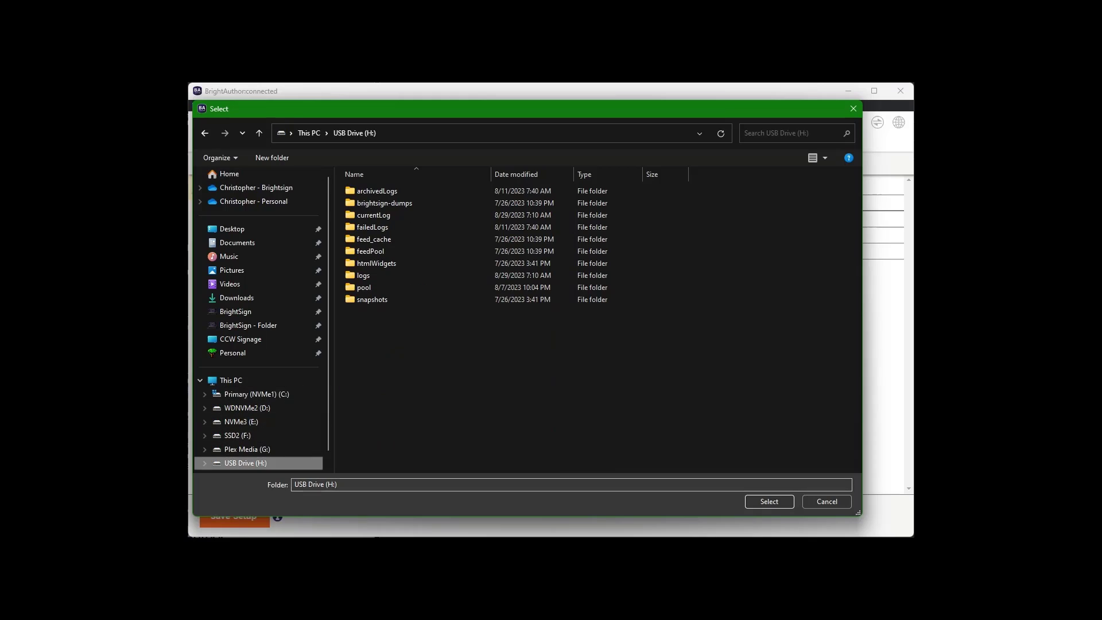
# Quick-format USB Drive (H:) with the FAT32 file system and 32-kilobyte allocation units, even though the drive is in use.
pyautogui.hotkey('shift', 'F10')
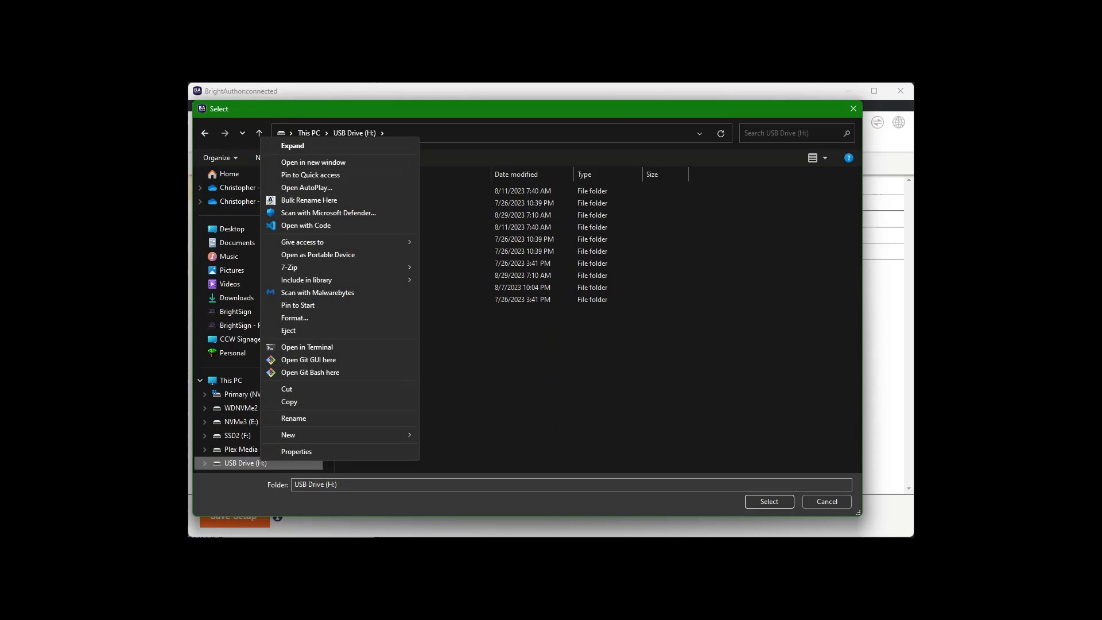
pyautogui.press('Escape')
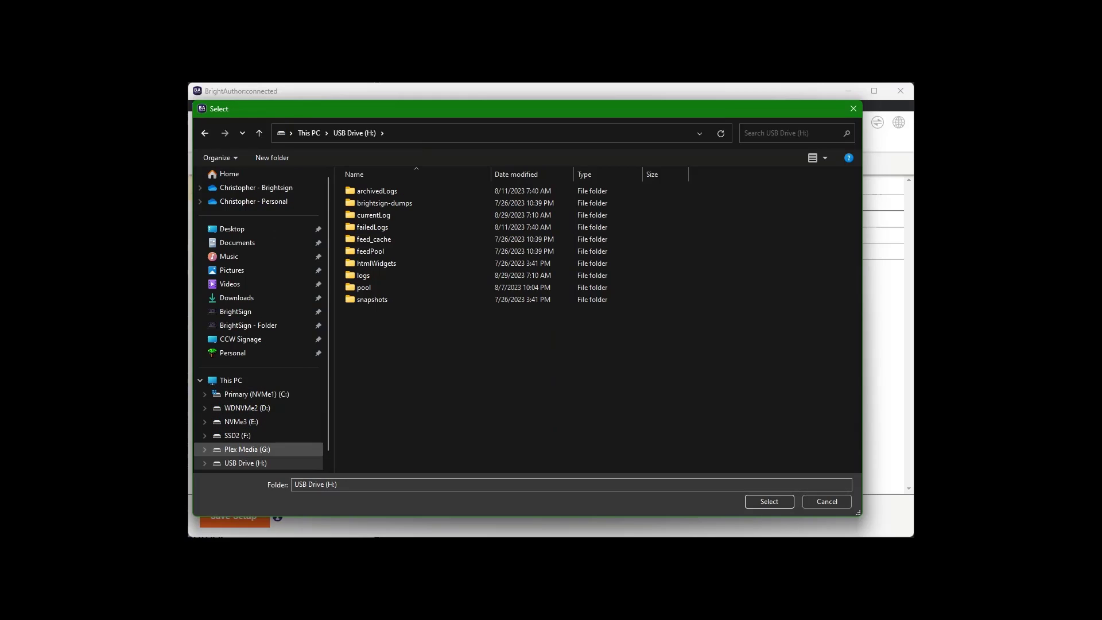
pyautogui.hotkey('shift', 'F10')
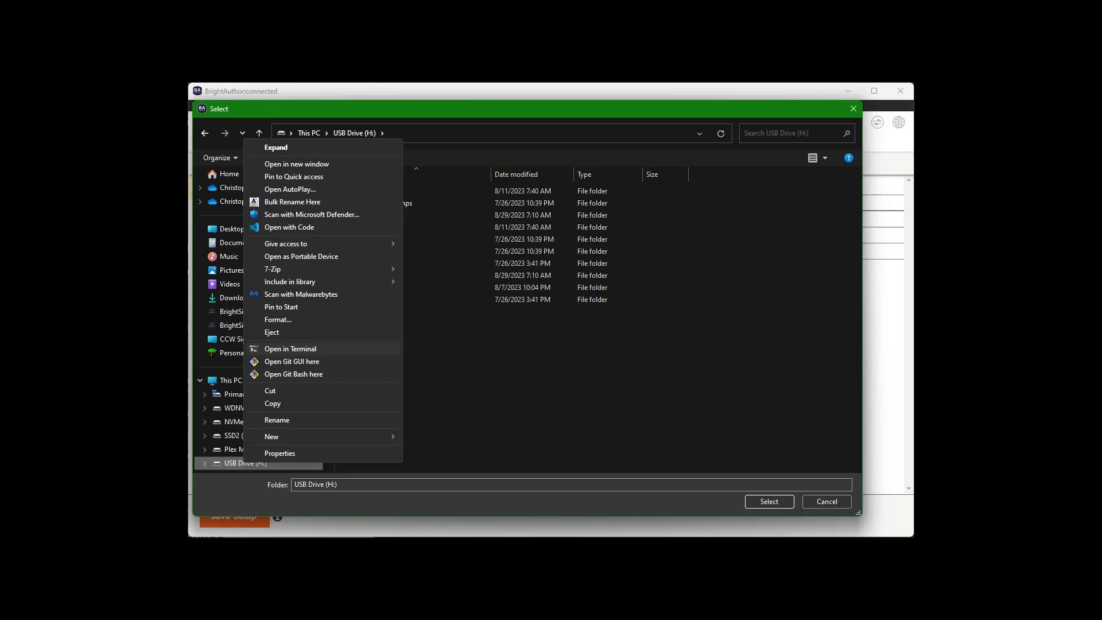
pyautogui.press('Return')
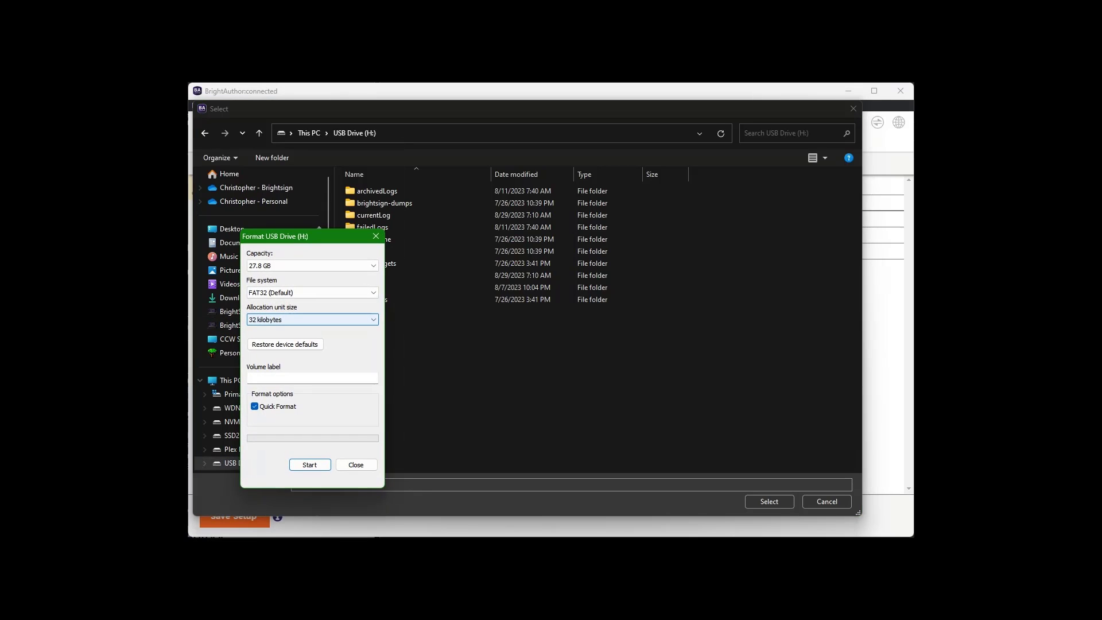
pyautogui.click(312, 292)
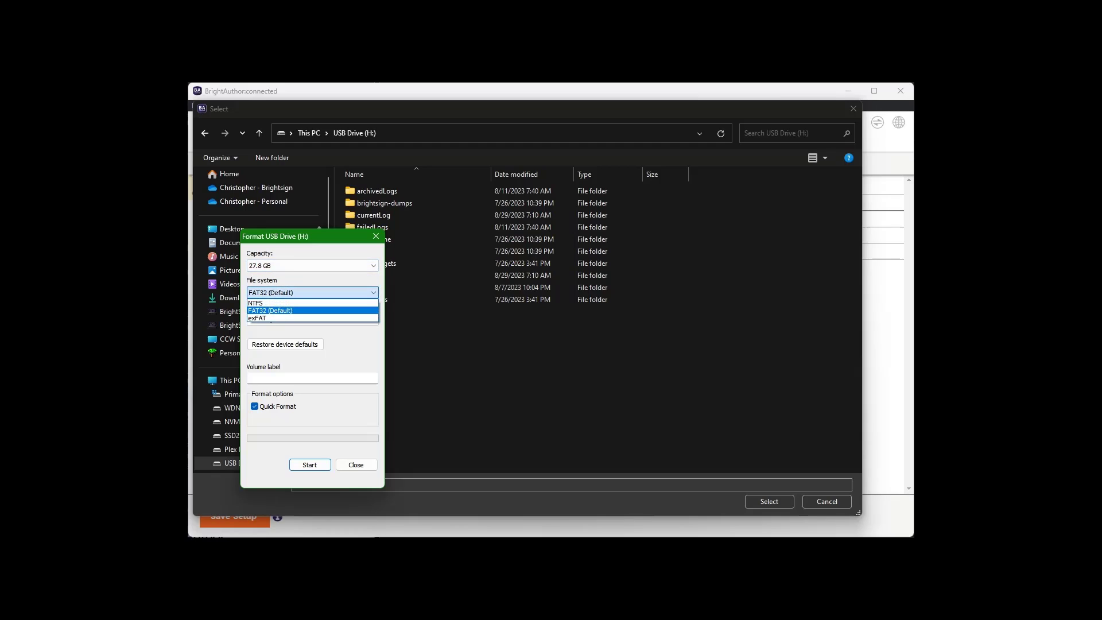
pyautogui.click(312, 310)
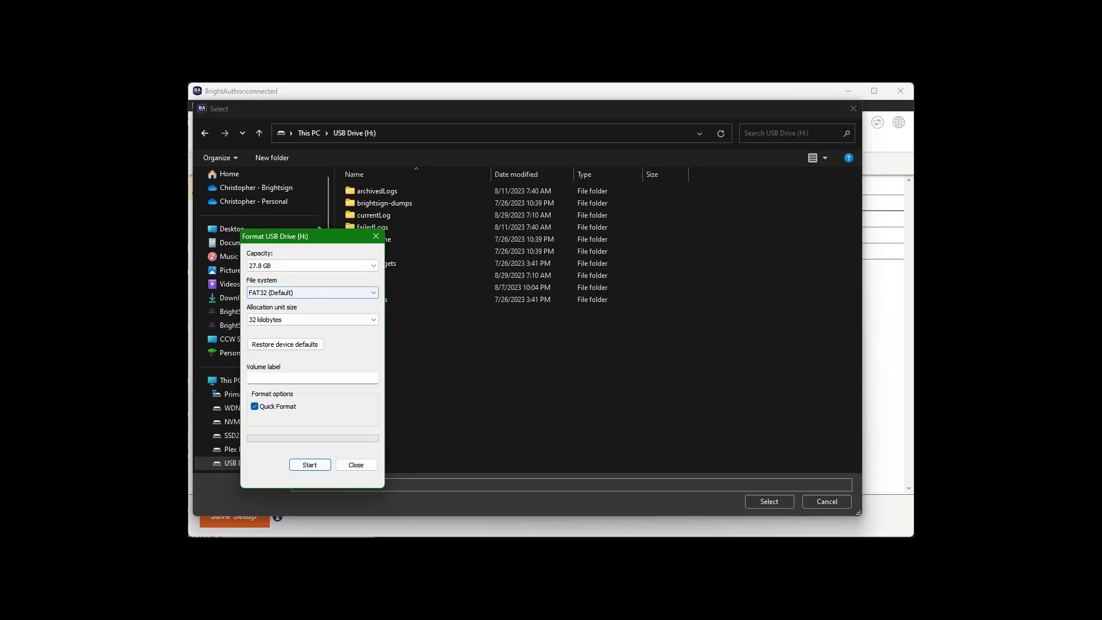
pyautogui.press('Return')
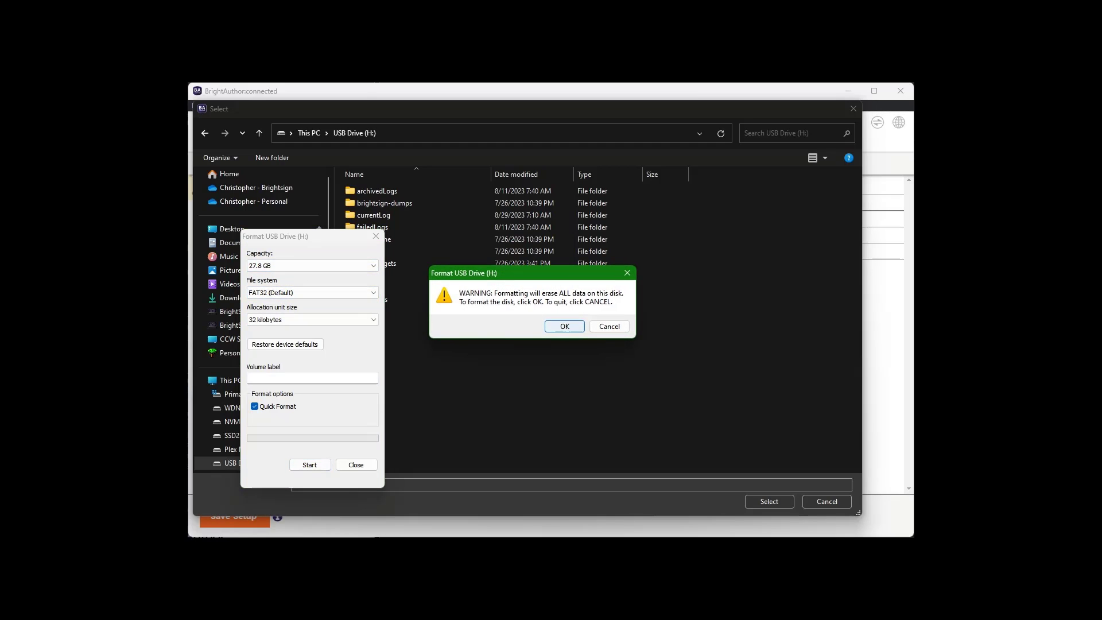
pyautogui.press('Return')
pyautogui.press('Left')
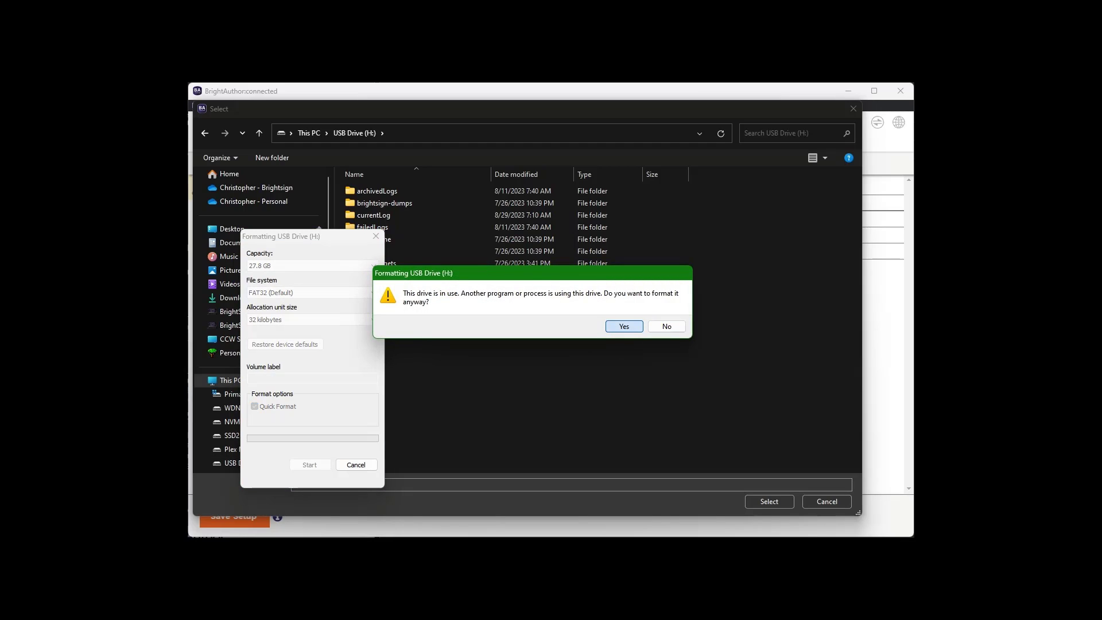
pyautogui.press('Return')
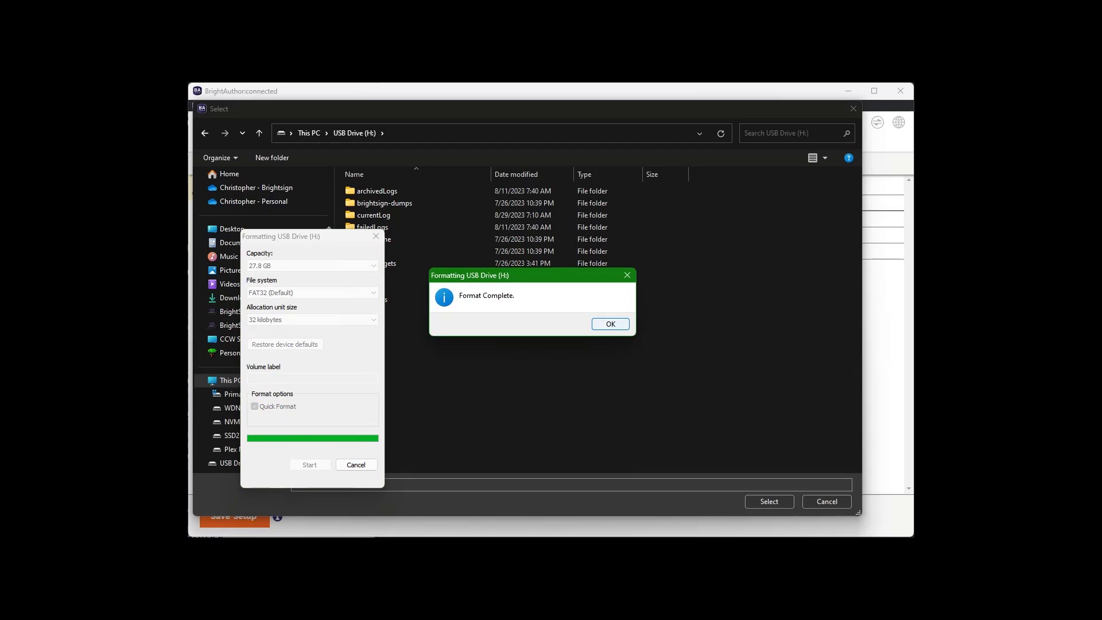
pyautogui.press('Return')
pyautogui.press('Escape')
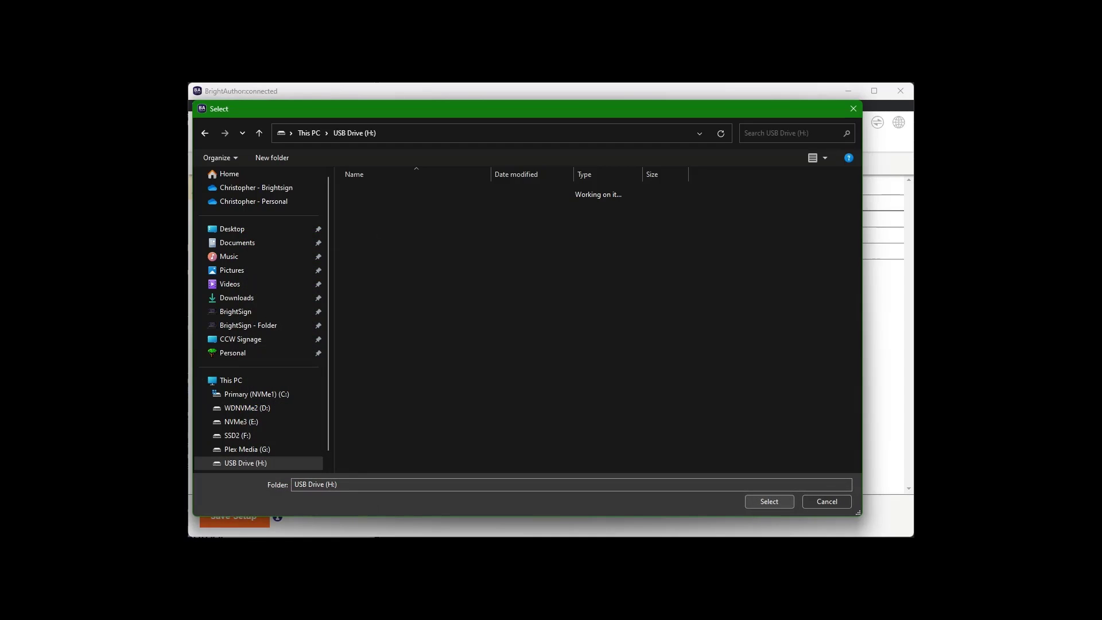
# Save the setup files to USB Drive (H:), review the drive's contents, and close the file window.
pyautogui.press('Return')
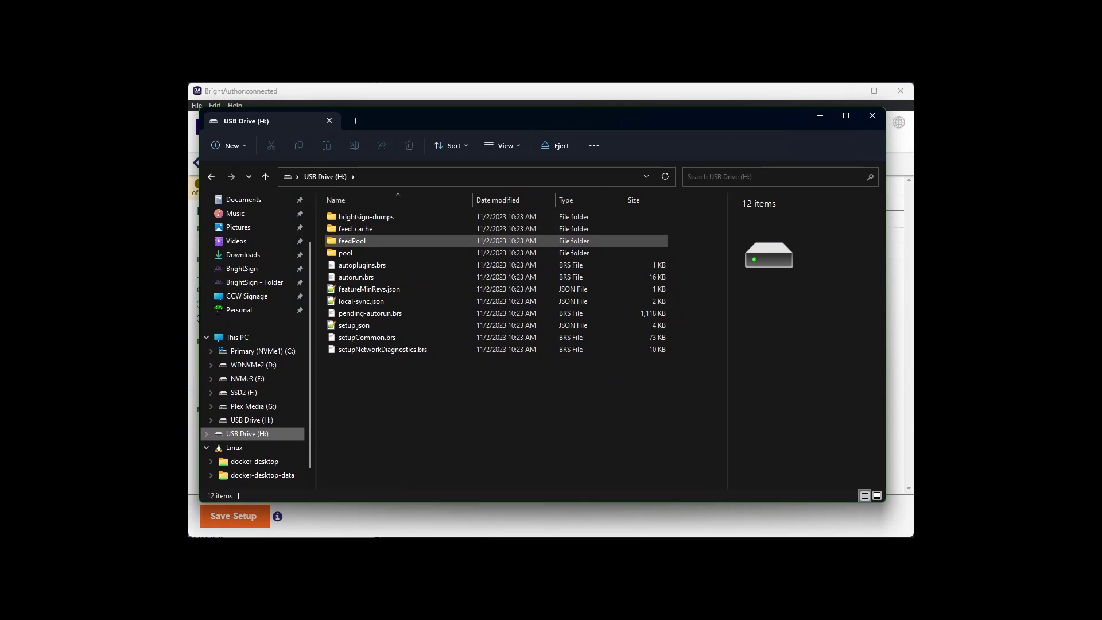
pyautogui.click(366, 217)
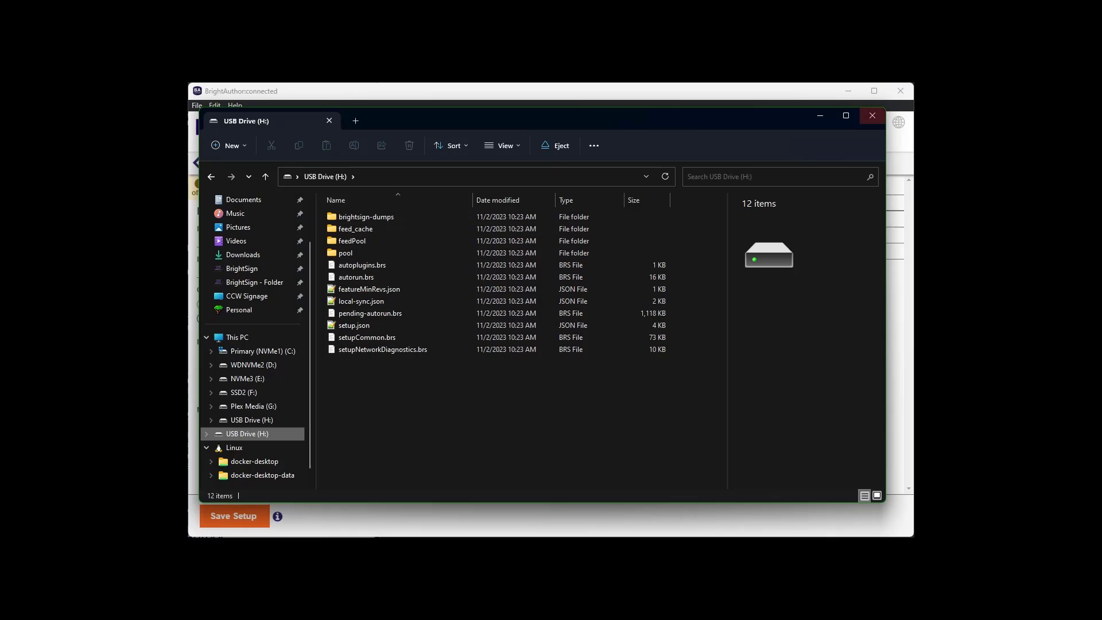
pyautogui.click(872, 116)
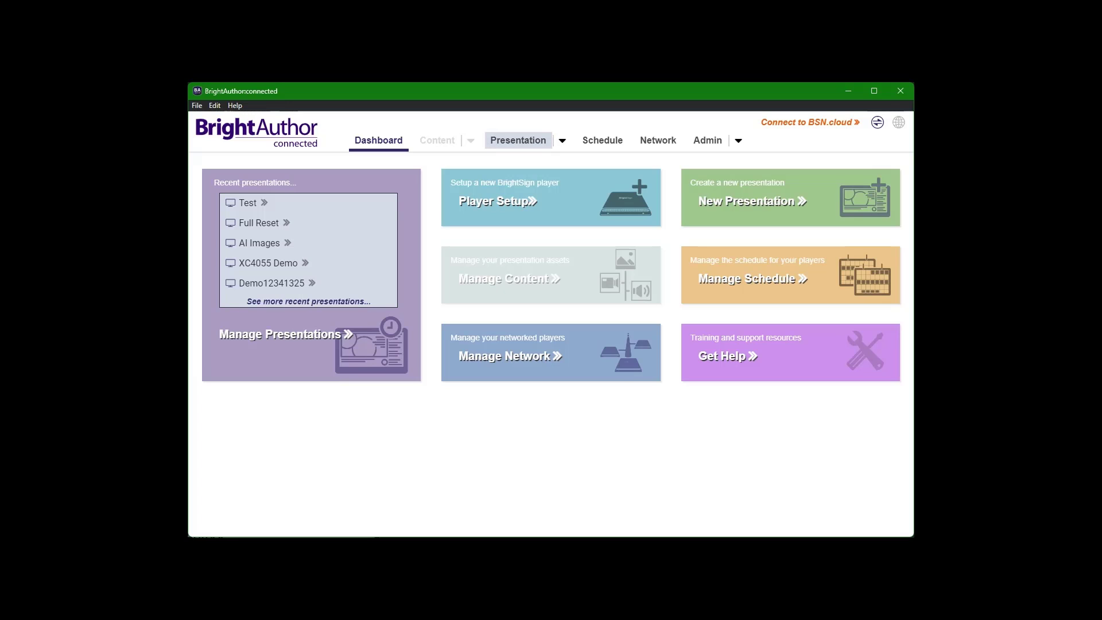
# Start a new single-zone playlist presentation named Retail Video with HD225 as the target player.
pyautogui.click(517, 140)
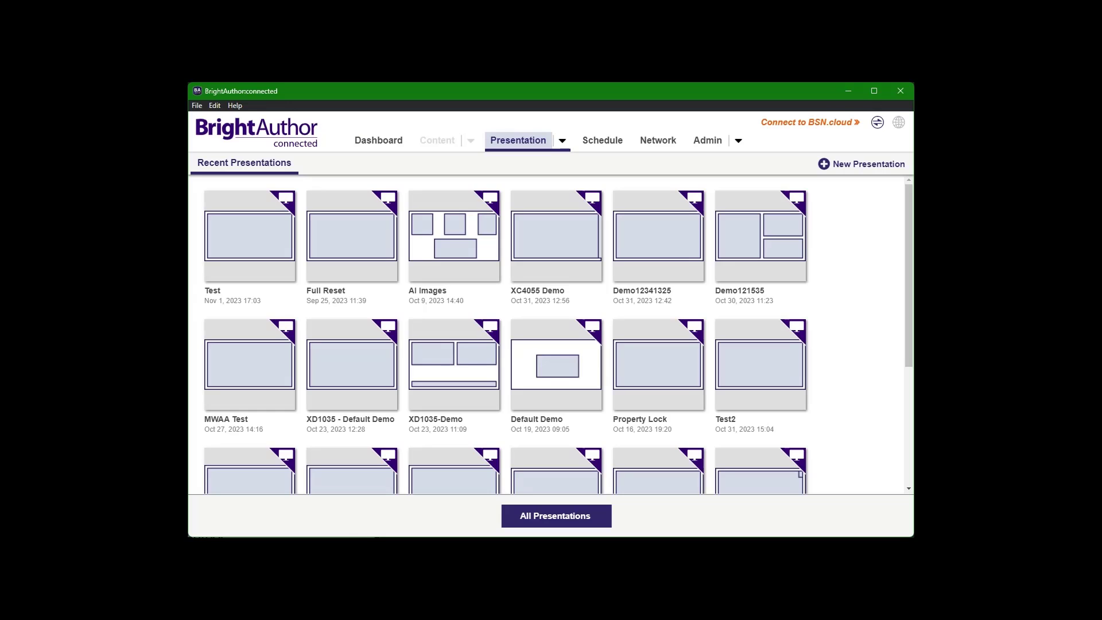
pyautogui.click(861, 163)
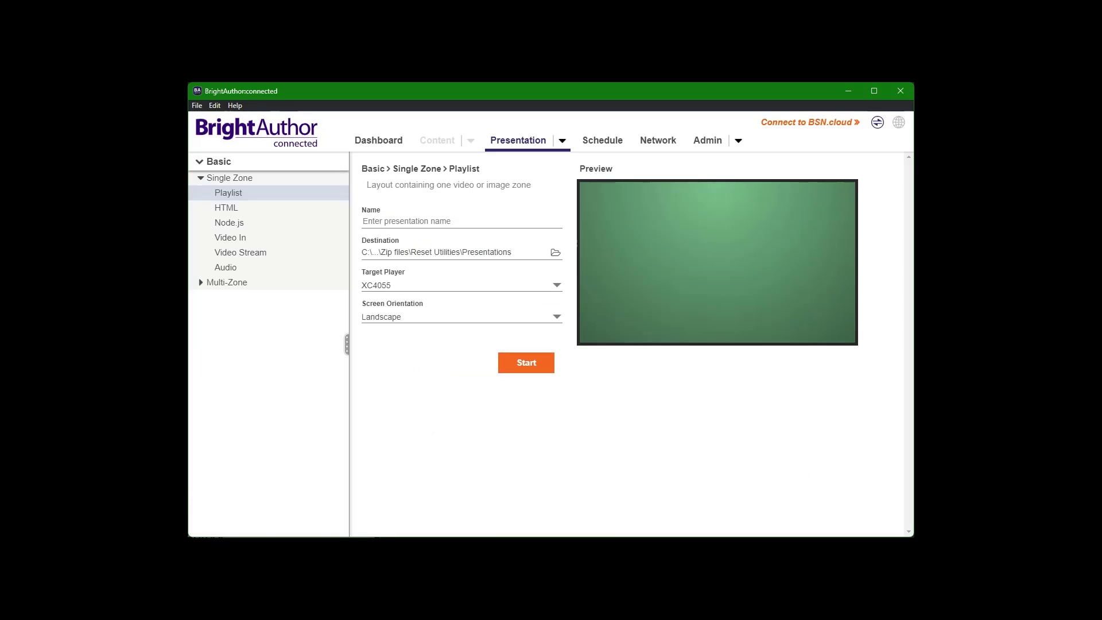
pyautogui.click(461, 221)
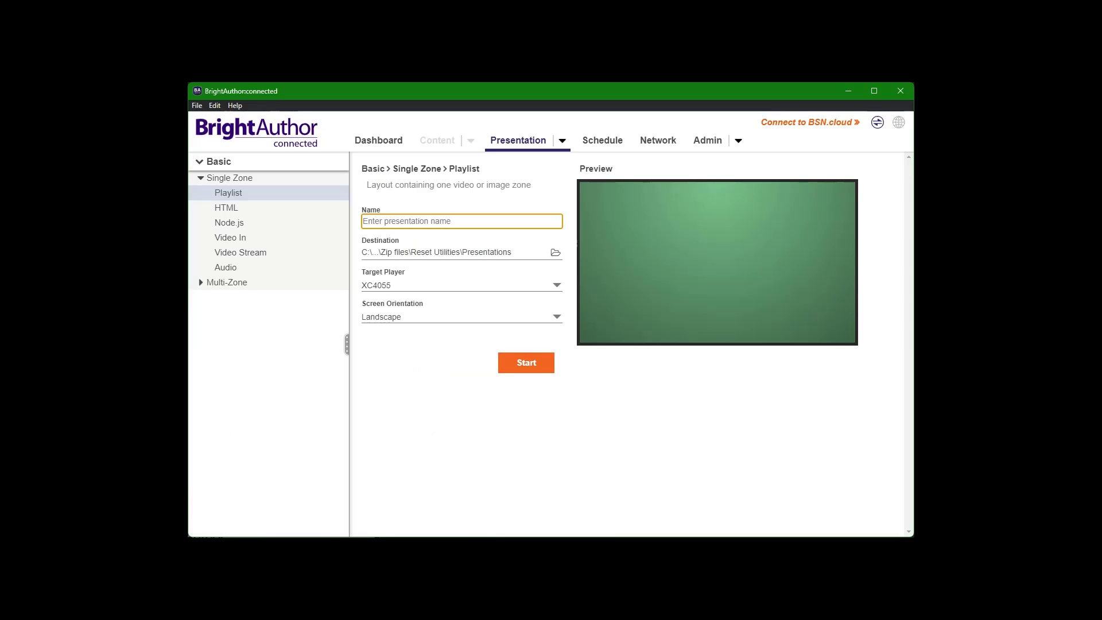
pyautogui.write('Retail Video')
pyautogui.click(461, 285)
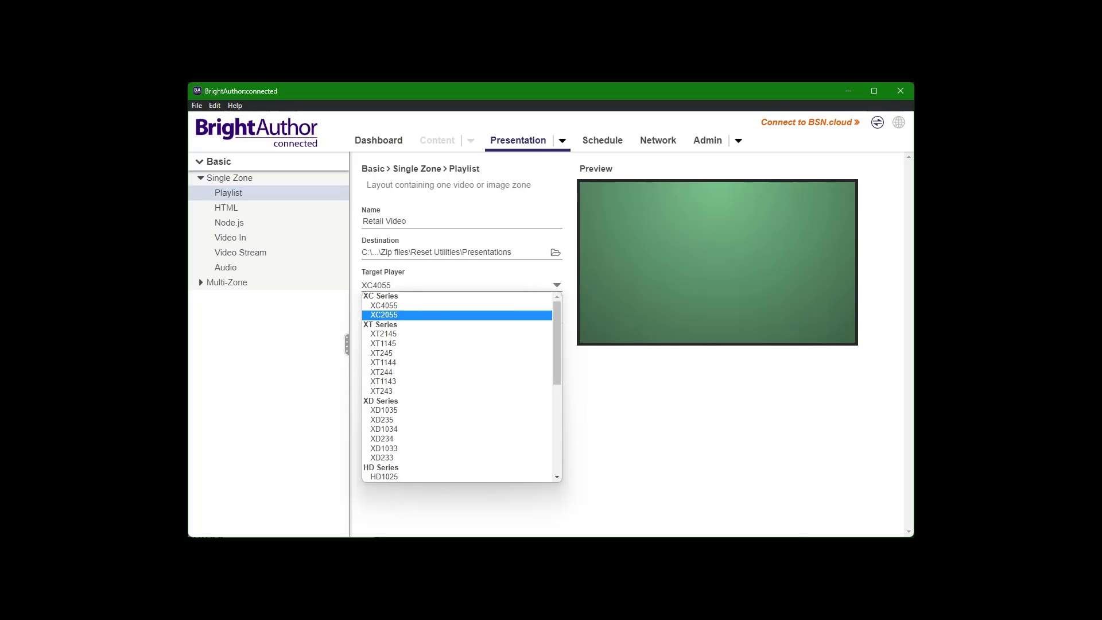
pyautogui.scroll(-4, 457, 391)
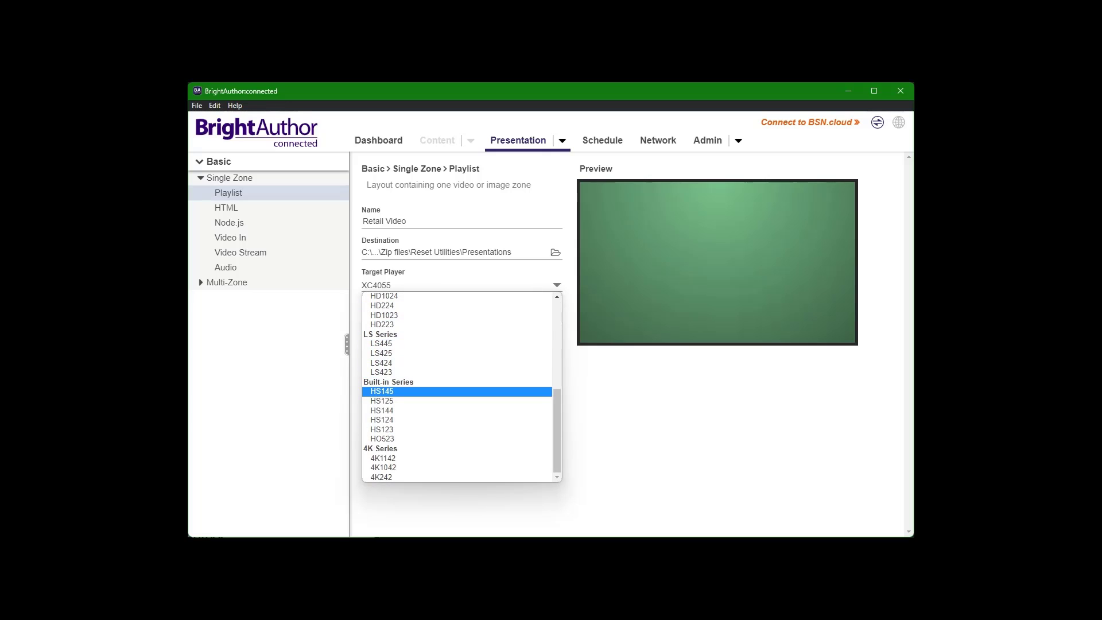
pyautogui.scroll(2, 461, 386)
pyautogui.click(381, 359)
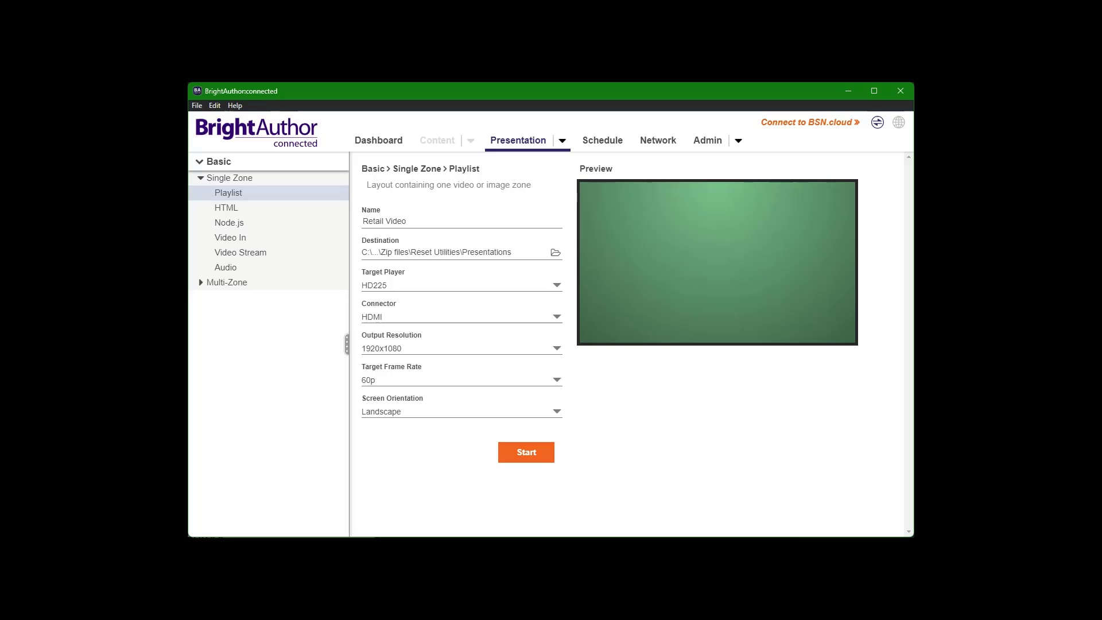
# Set the output resolution to 1920x1080 and create the presentation.
pyautogui.click(462, 347)
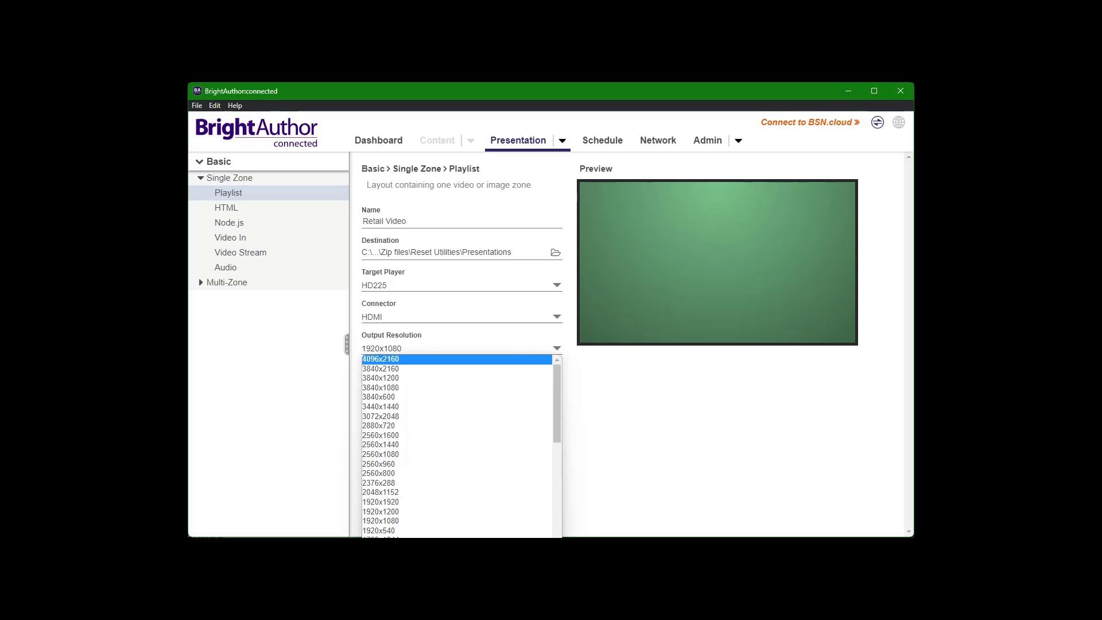
pyautogui.click(460, 349)
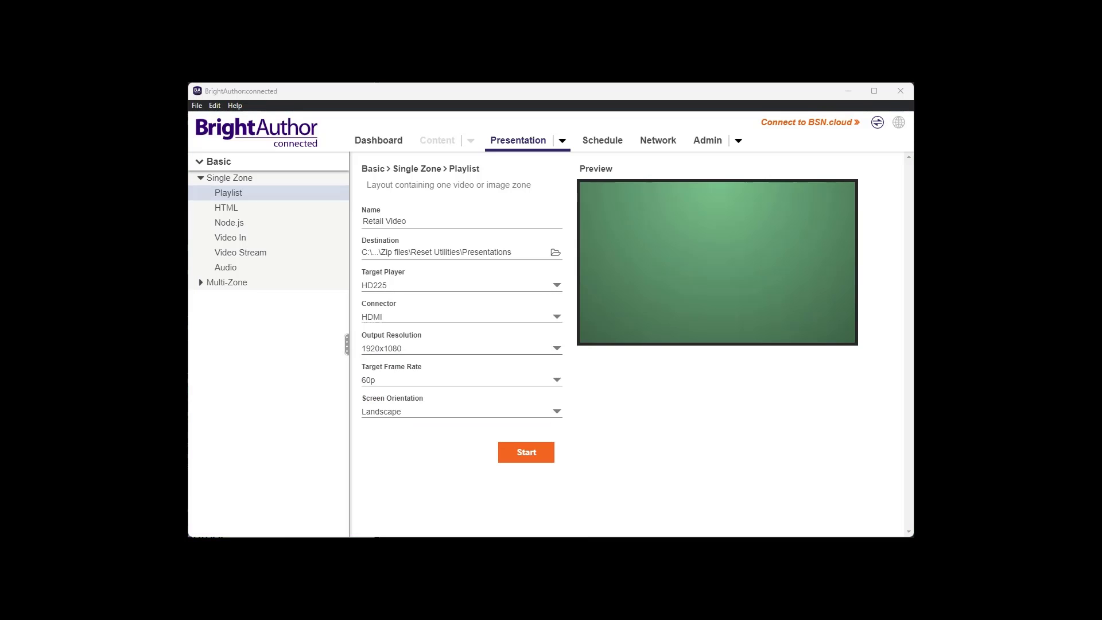
pyautogui.click(459, 349)
pyautogui.click(457, 520)
pyautogui.press('Return')
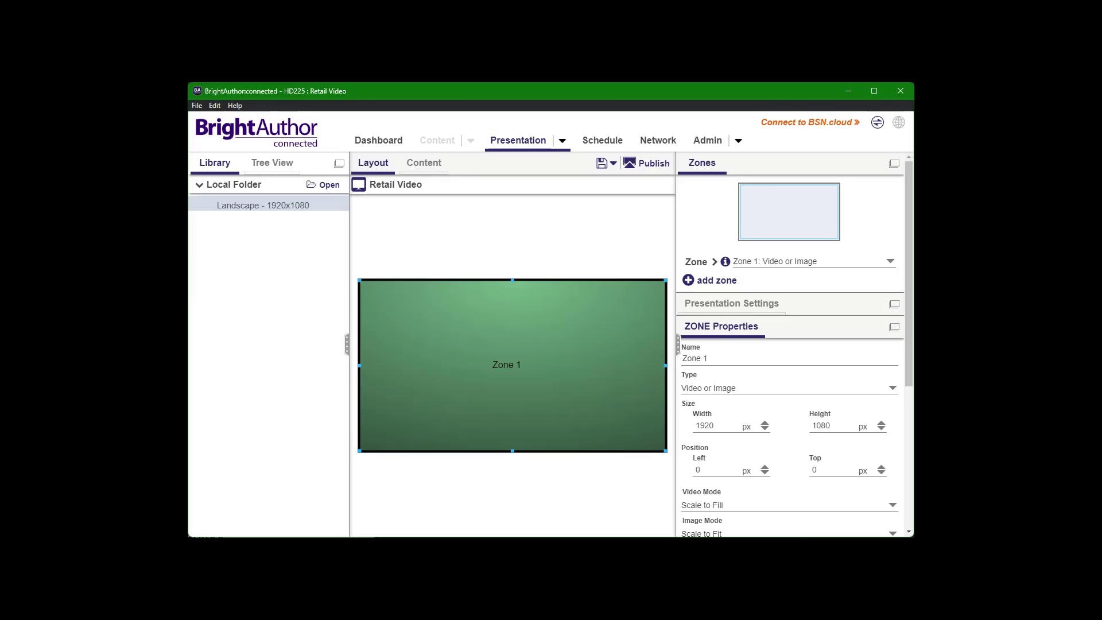
# Shrink Zone 1 to slightly over half the canvas width and height, keeping it anchored at the canvas's upper-left corner.
pyautogui.moveTo(665, 451); pyautogui.dragTo(531, 378)
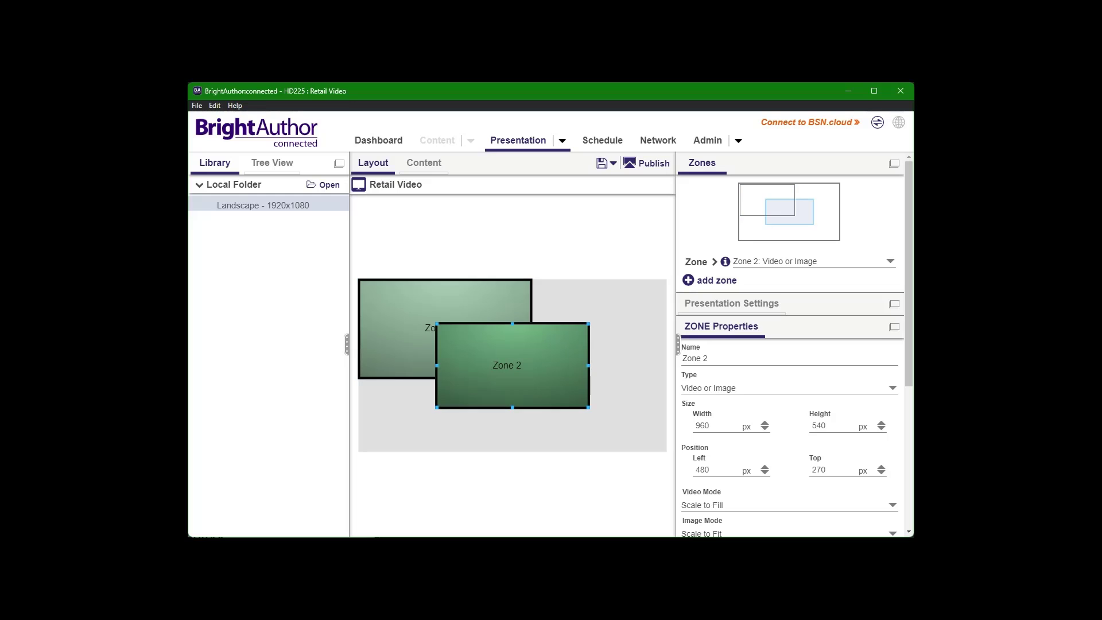
# Place Zone 2 in the canvas's upper-right corner and add Zone 3 in its lower-left corner.
pyautogui.moveTo(512, 365); pyautogui.dragTo(589, 322)
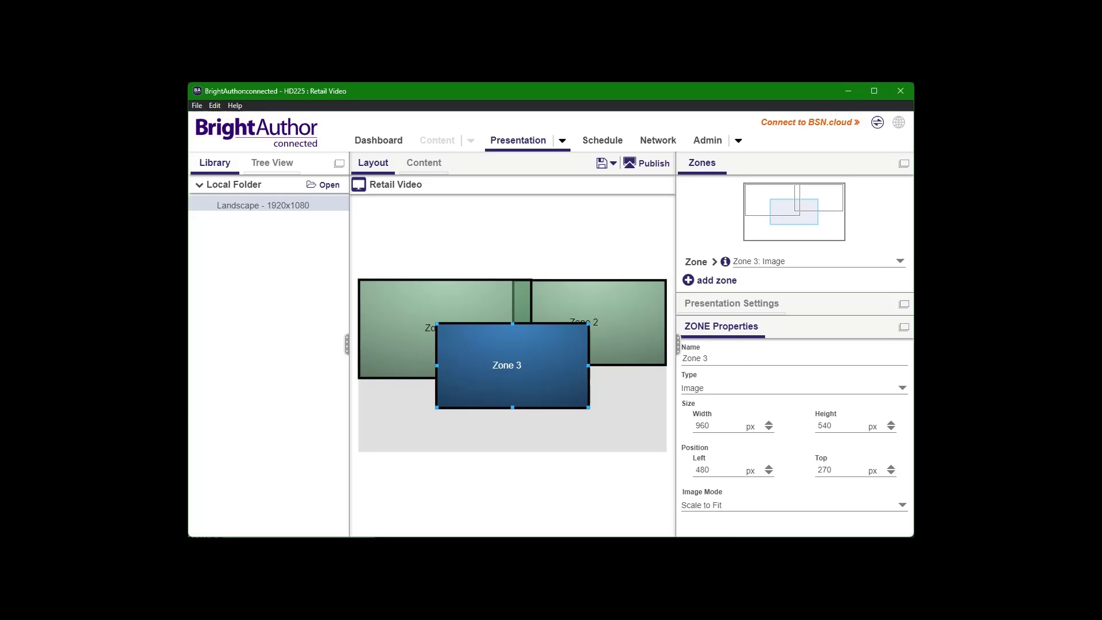
pyautogui.moveTo(513, 366); pyautogui.dragTo(435, 408)
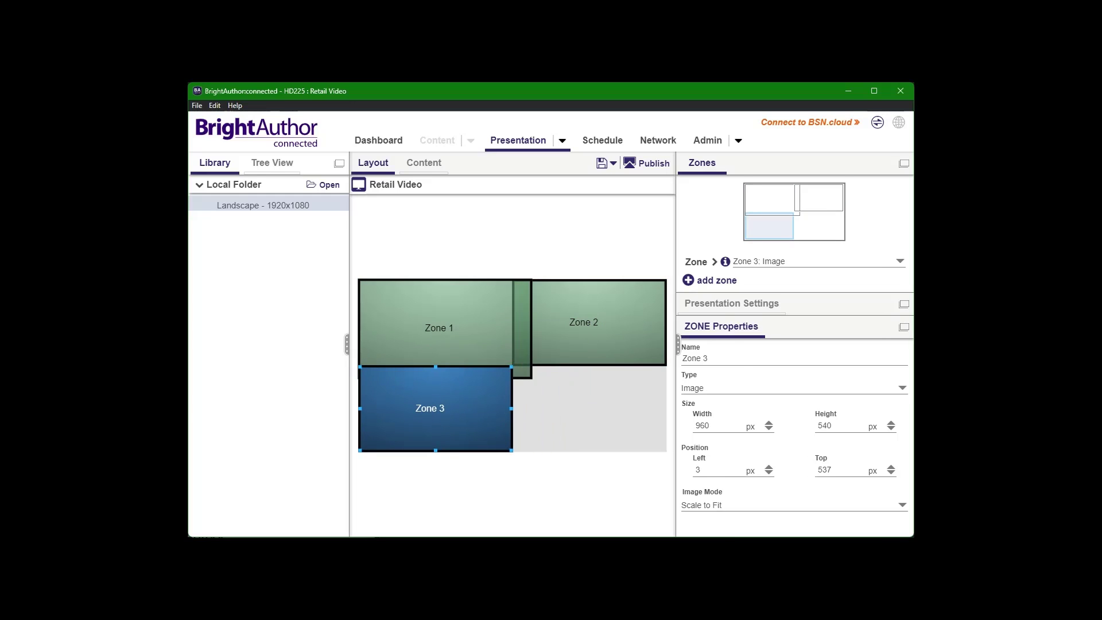
# Examine the zone types available for Zone 3 and Zone 2 without changing either zone.
pyautogui.click(794, 388)
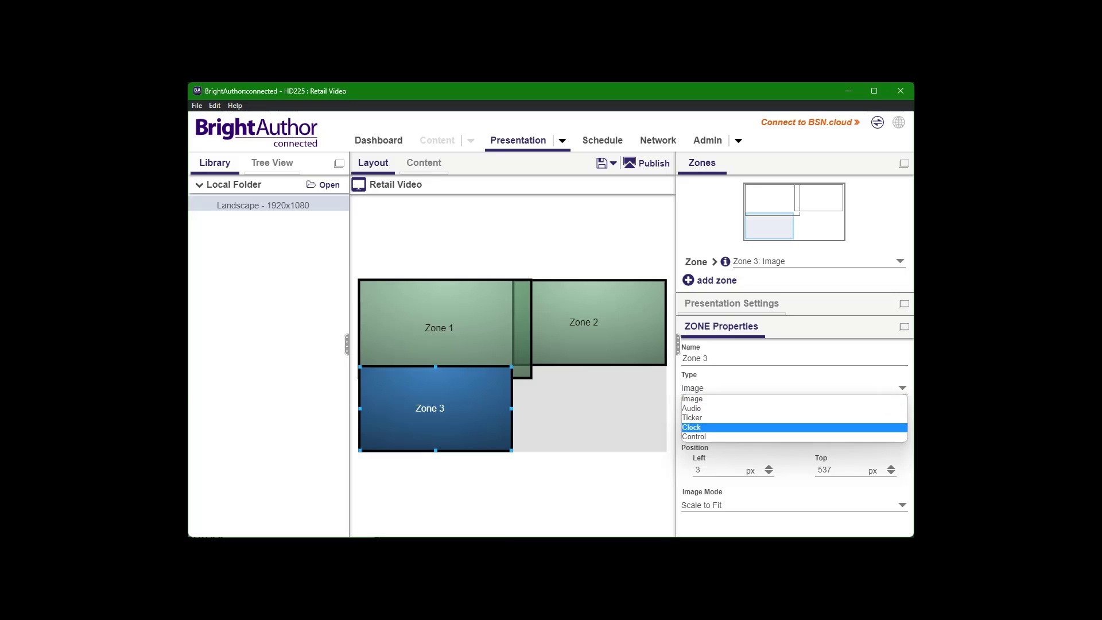
pyautogui.click(583, 322)
pyautogui.click(789, 388)
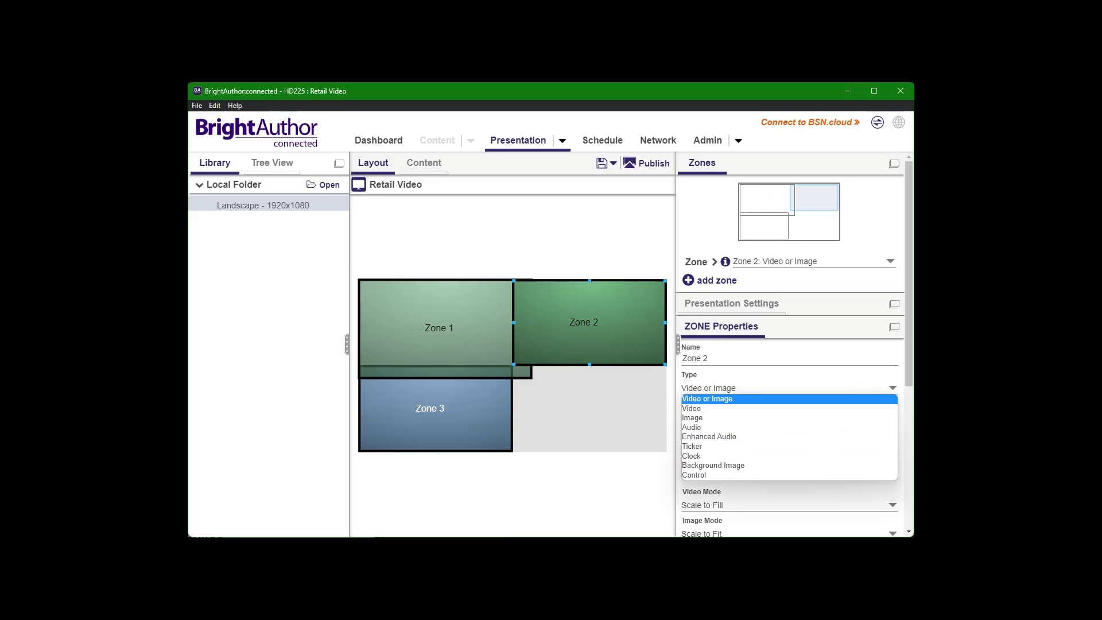
pyautogui.click(589, 408)
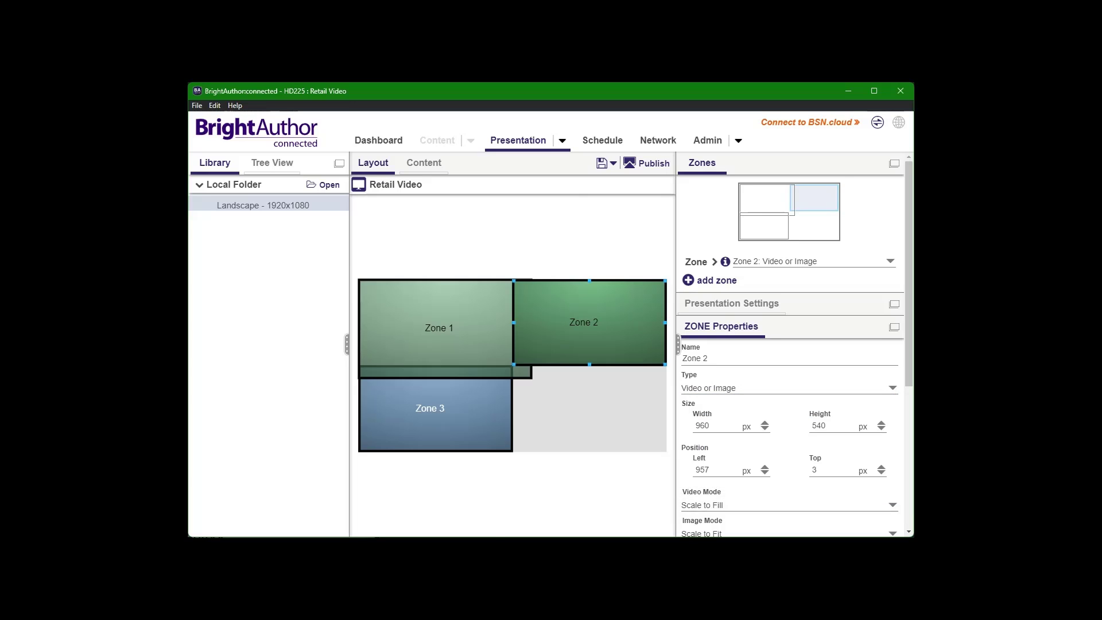
# Delete Zone 3 and Zone 2, and enlarge Zone 1 to fill the whole 1920x1080 canvas.
pyautogui.click(435, 408)
pyautogui.press('Delete')
pyautogui.press('Delete')
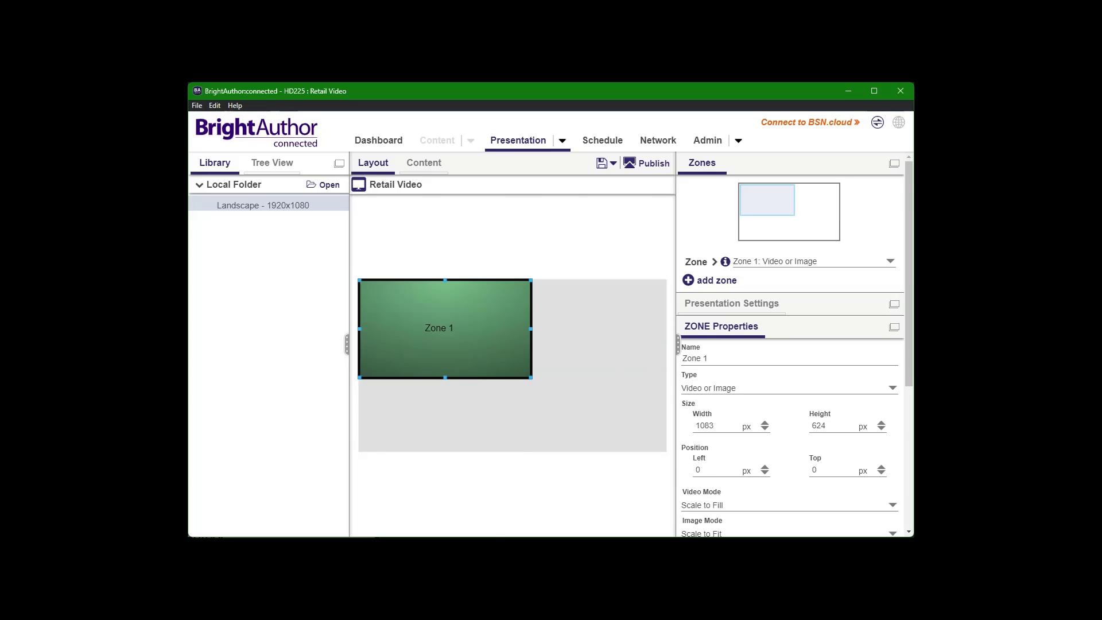
pyautogui.moveTo(530, 377); pyautogui.dragTo(666, 451)
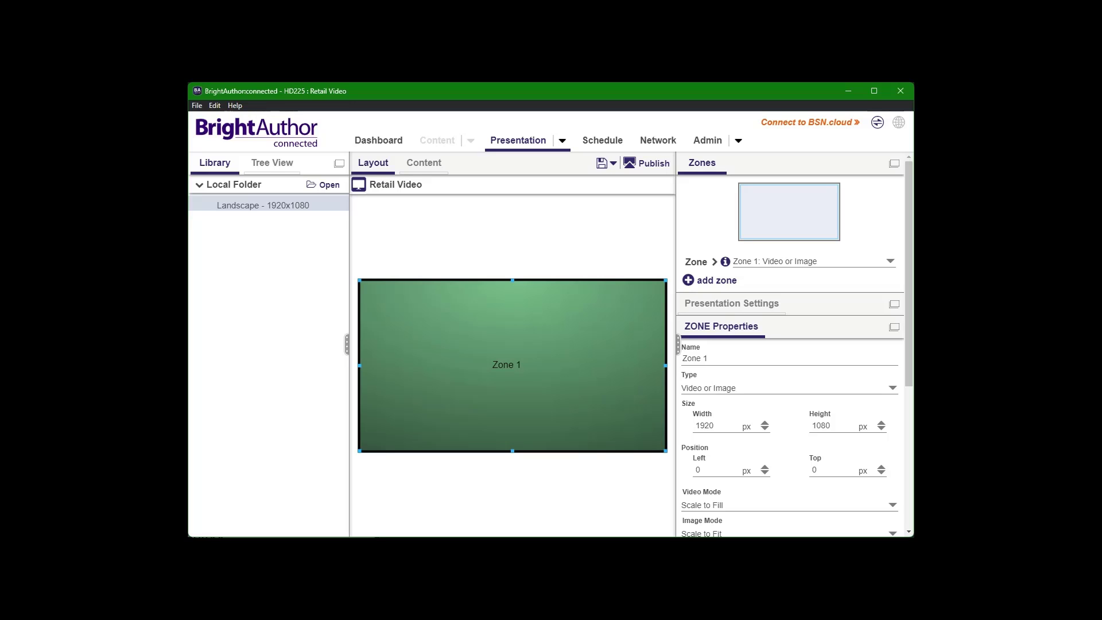
# Load the HD Videos - 1920x1080 folder from BrightSign > Content > Videos as the local asset source for the presentation content.
pyautogui.click(423, 163)
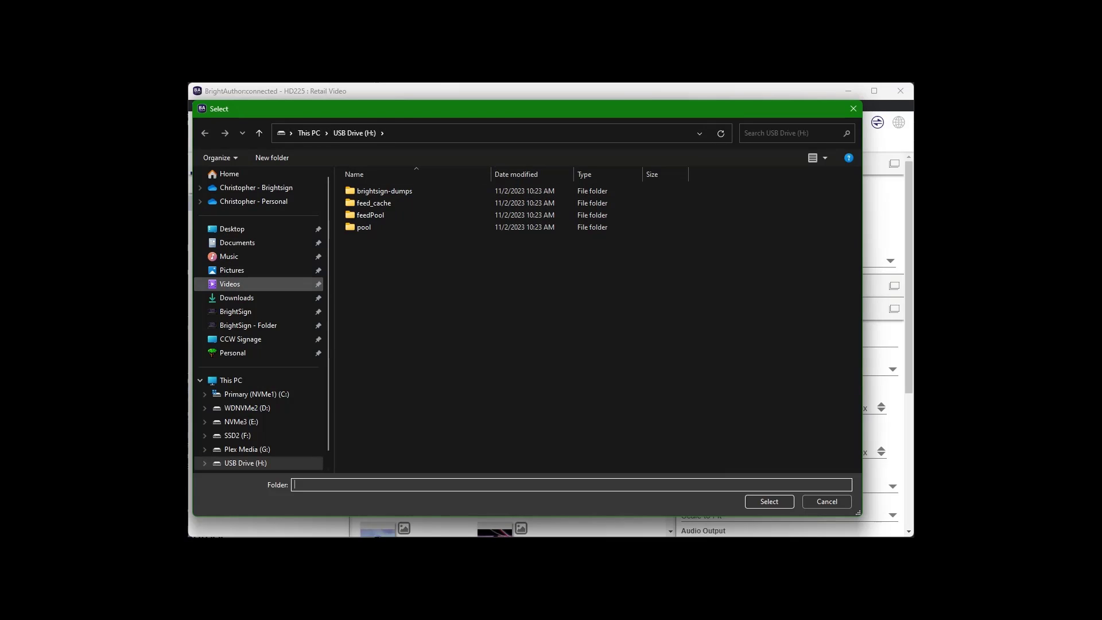
pyautogui.click(235, 311)
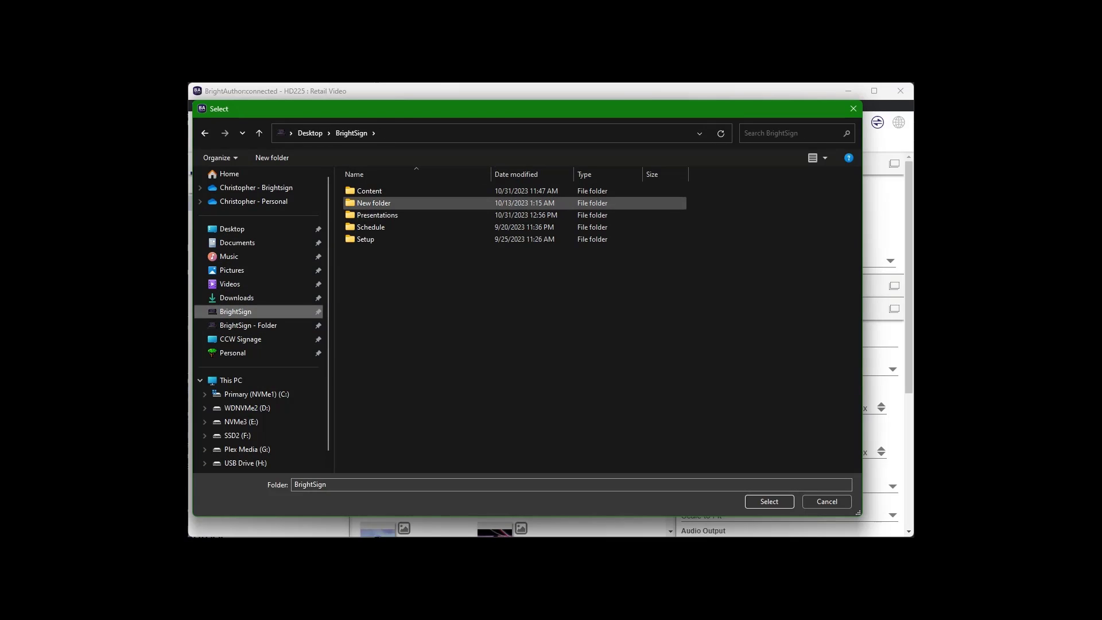
pyautogui.doubleClick(367, 191)
pyautogui.doubleClick(368, 239)
pyautogui.doubleClick(373, 206)
pyautogui.click(769, 502)
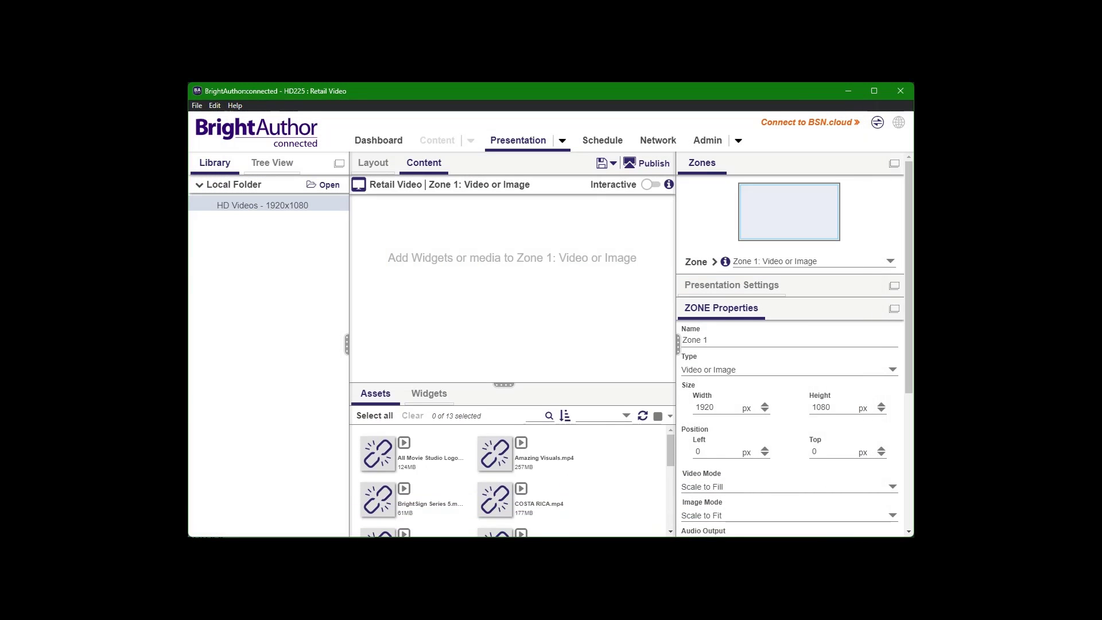
# Add BrightSign Series 5.mp4 to Zone 1's playlist and check the video's asset properties.
pyautogui.moveTo(377, 499); pyautogui.dragTo(442, 270)
pyautogui.click(378, 500)
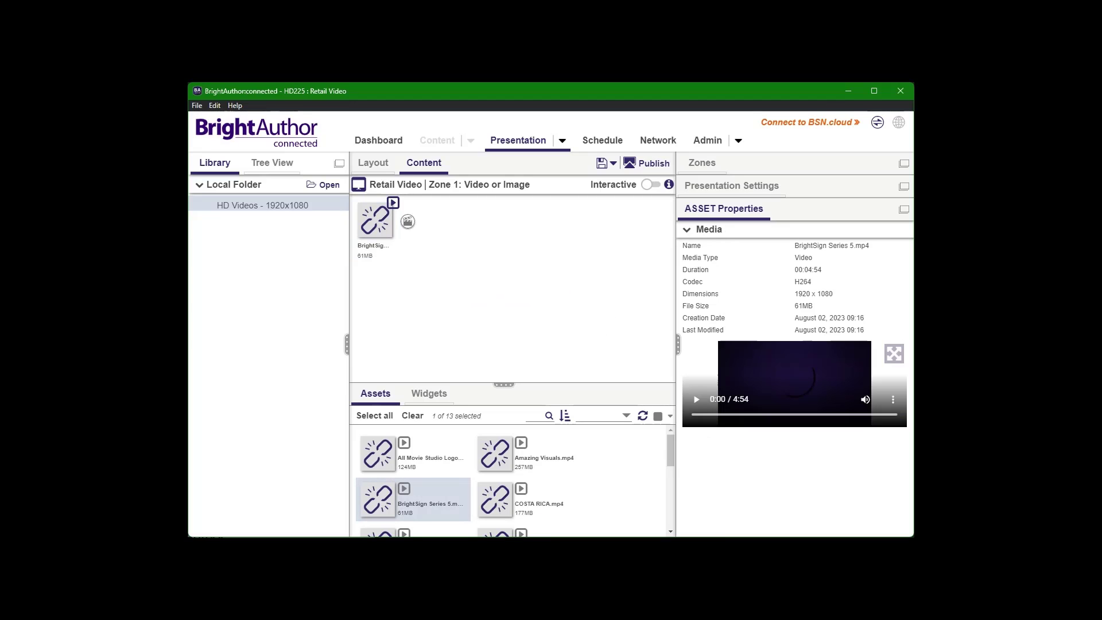
pyautogui.click(512, 287)
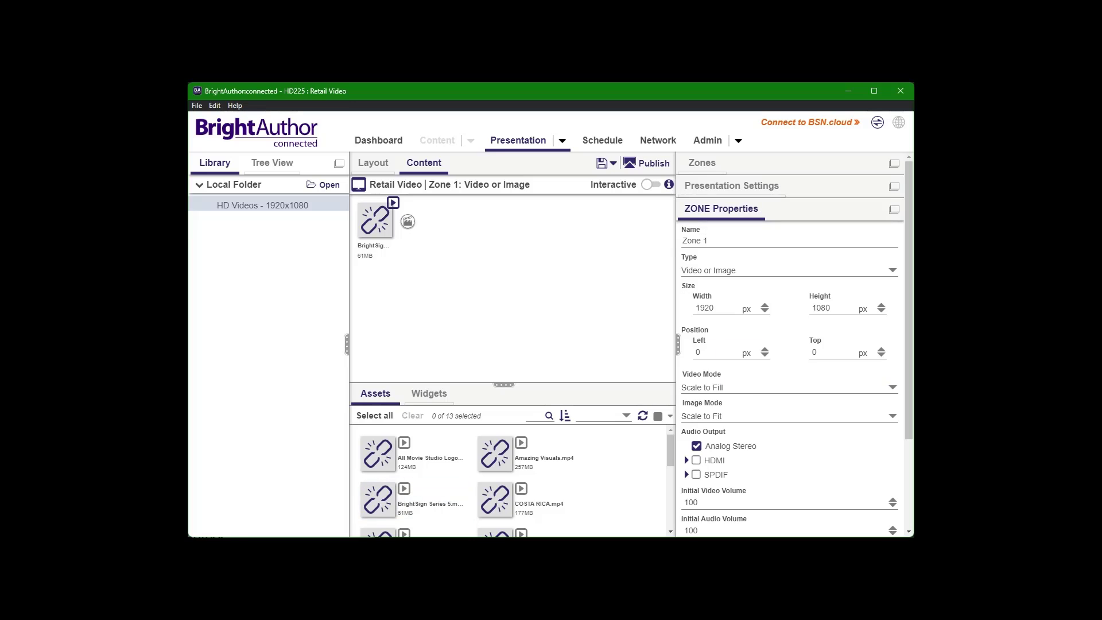
# Take Retail Video to publishing and set the destination to Standalone (Player Storage) with USB Drive (H:) as the local directory.
pyautogui.click(646, 163)
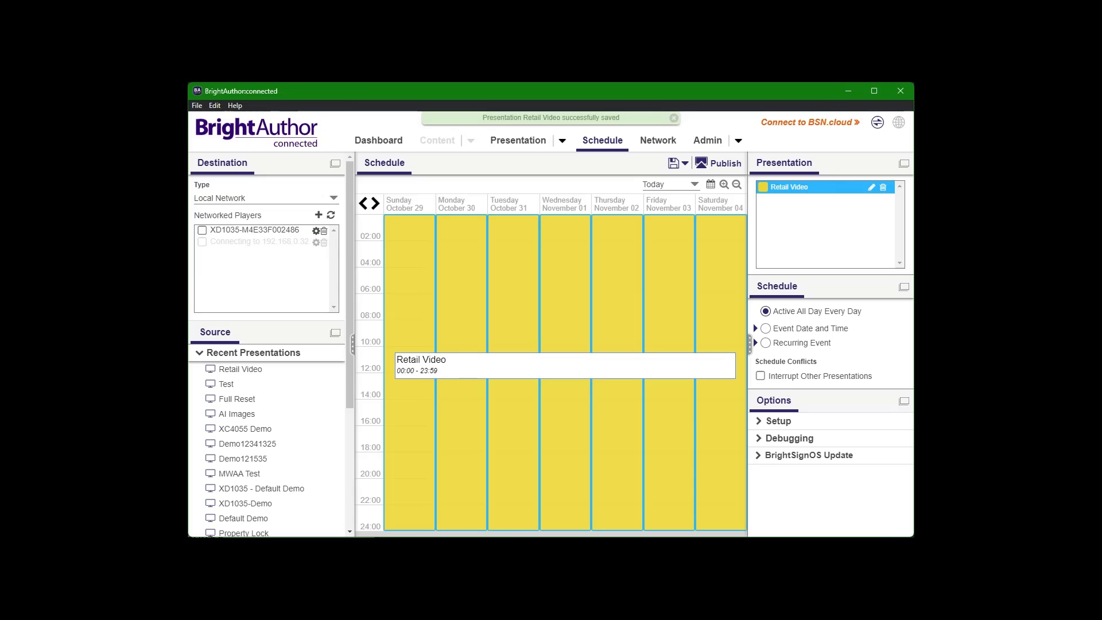
pyautogui.click(265, 198)
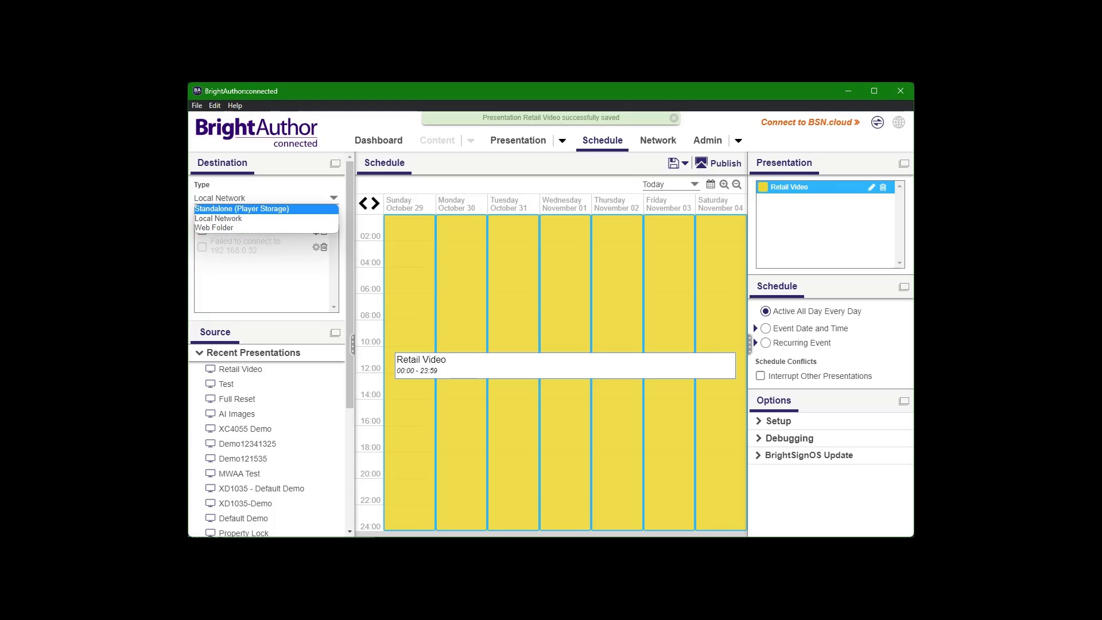
pyautogui.click(241, 209)
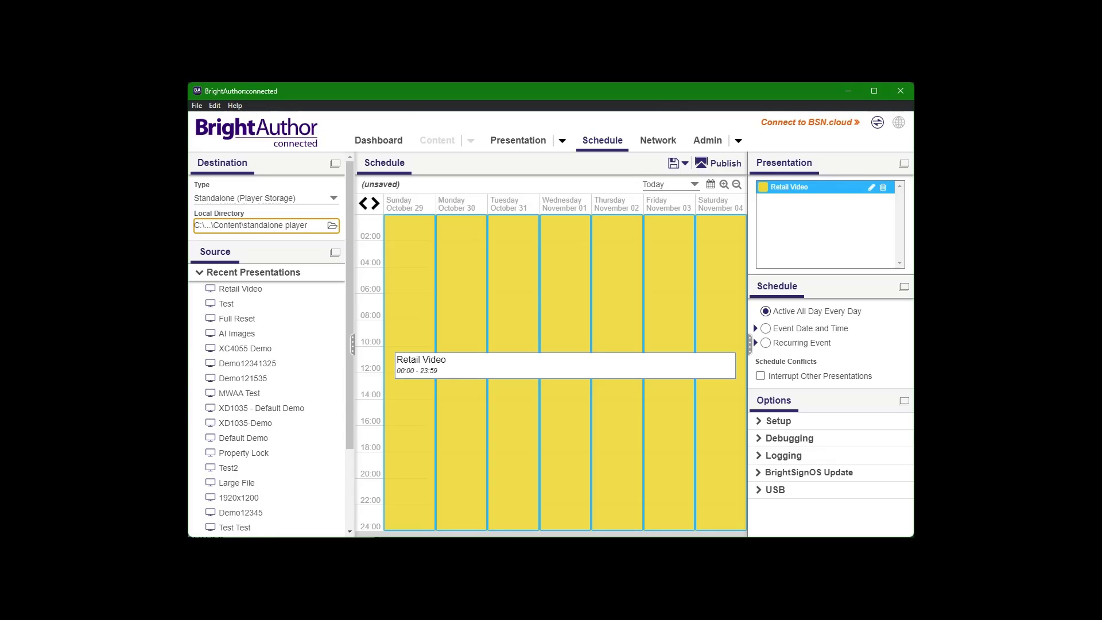
pyautogui.click(332, 225)
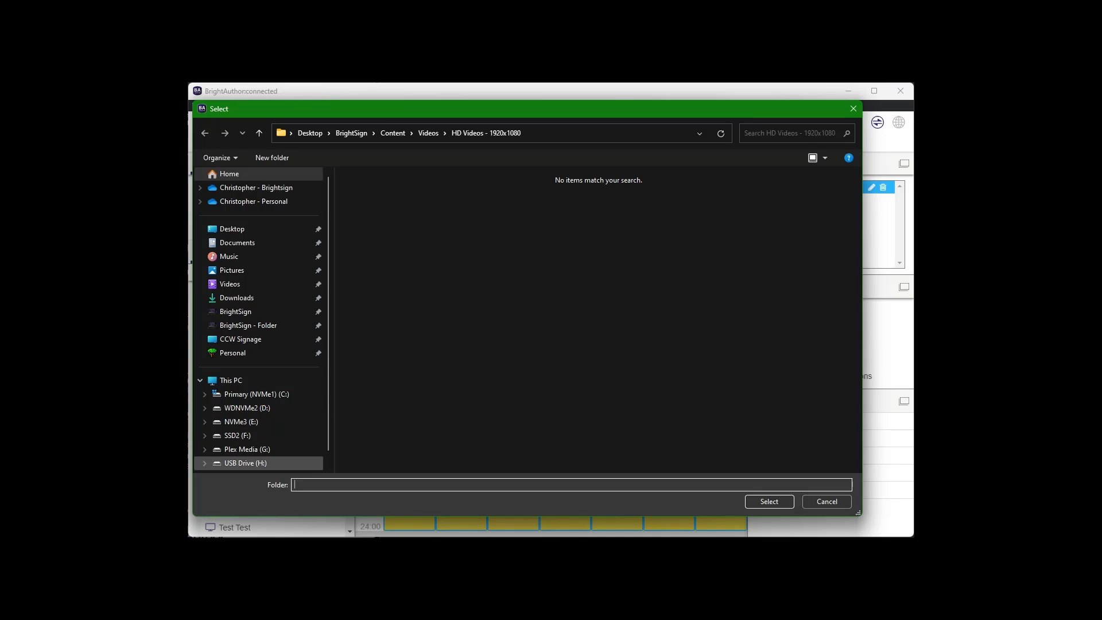
pyautogui.click(245, 462)
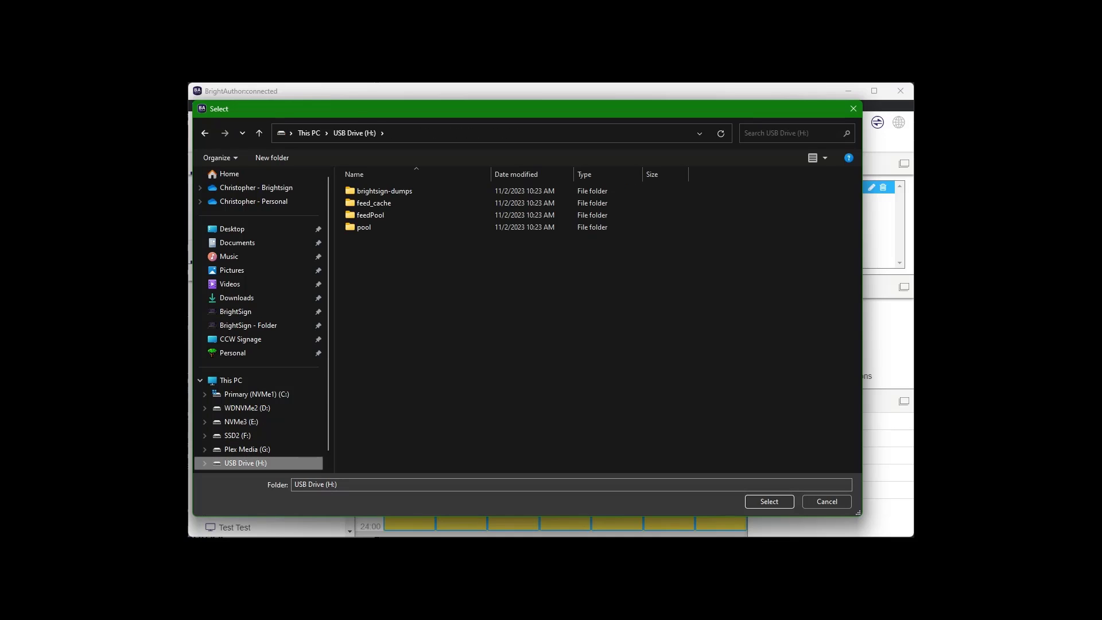
pyautogui.click(769, 501)
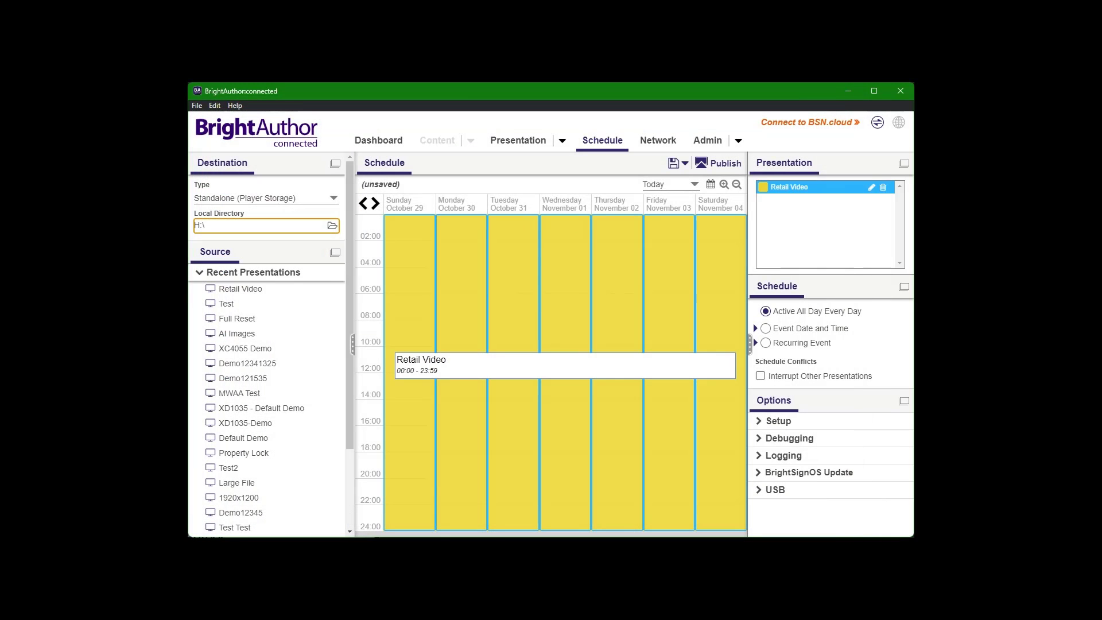